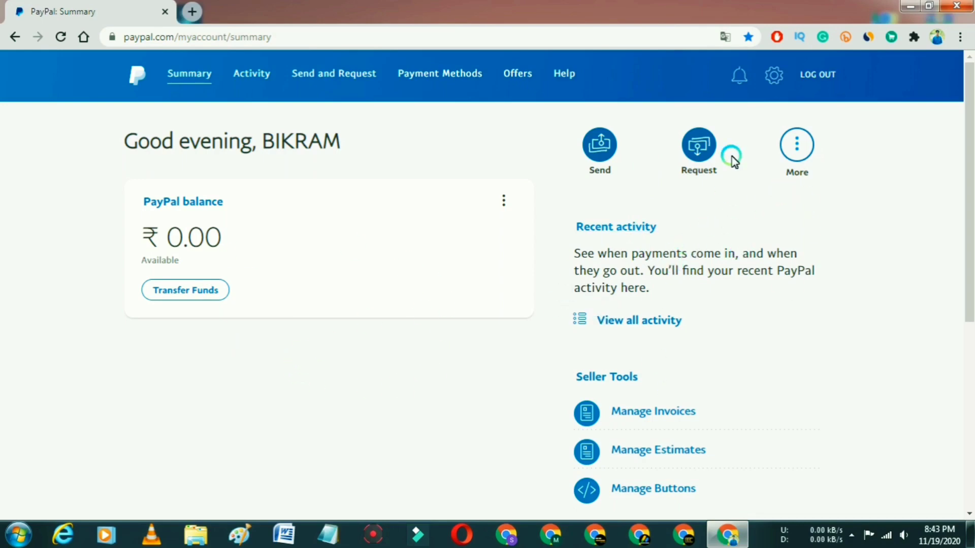
Open the account settings and start converting the account to a business account.
{"action": "left_click", "coordinate": [773, 76]}
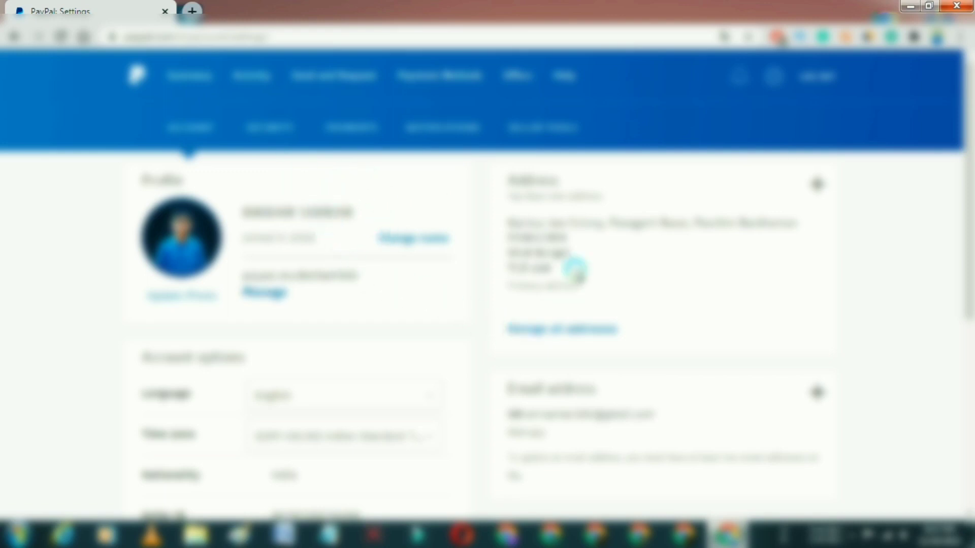
{"action": "scroll", "coordinate": [338, 363], "scroll_direction": "down", "scroll_amount": 2}
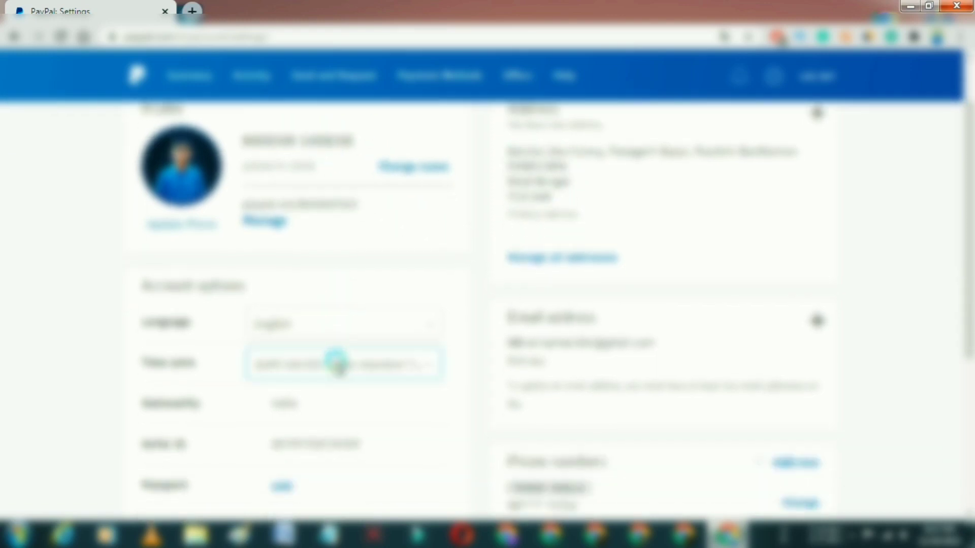
{"action": "scroll", "coordinate": [337, 363], "scroll_direction": "down", "scroll_amount": 5}
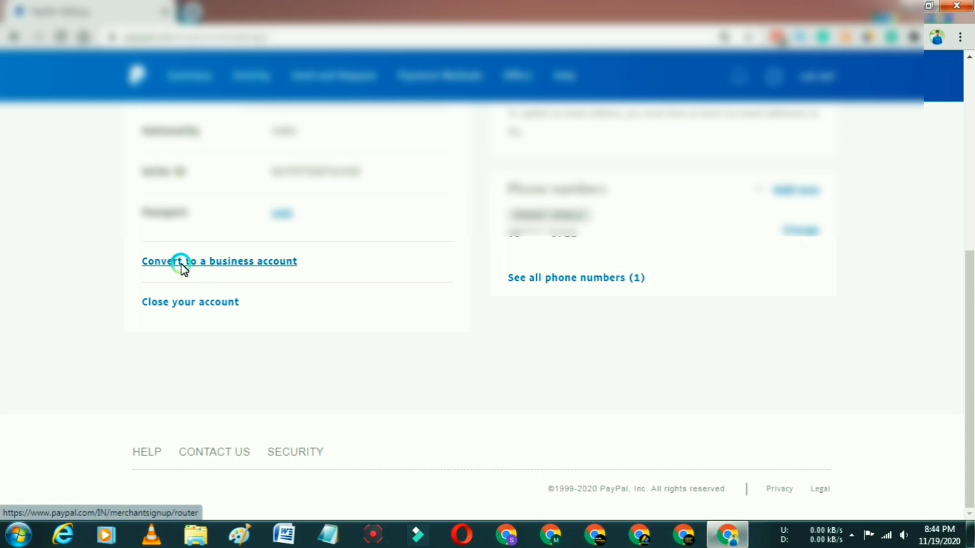
{"action": "left_click", "coordinate": [215, 263]}
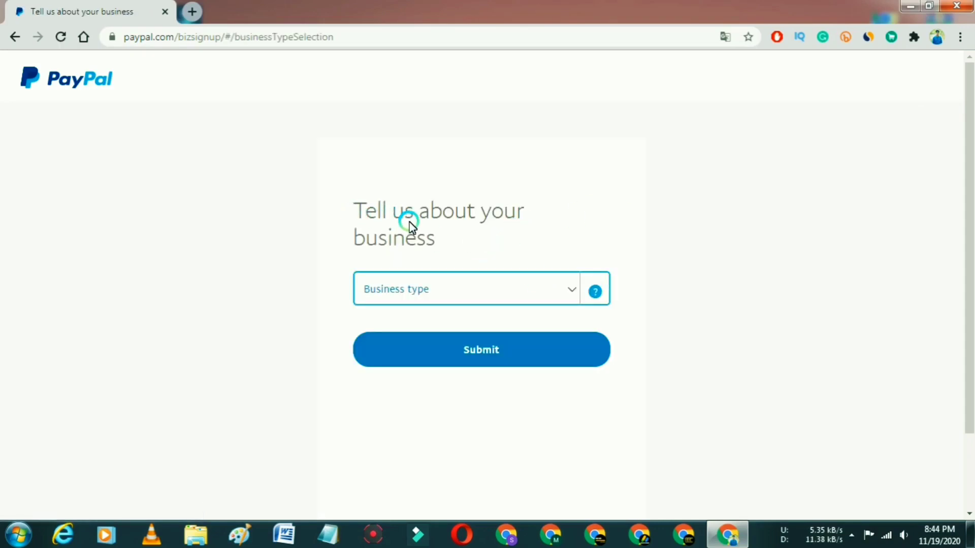
Choose Individual as the business type and submit the selection.
{"action": "left_click", "coordinate": [565, 288]}
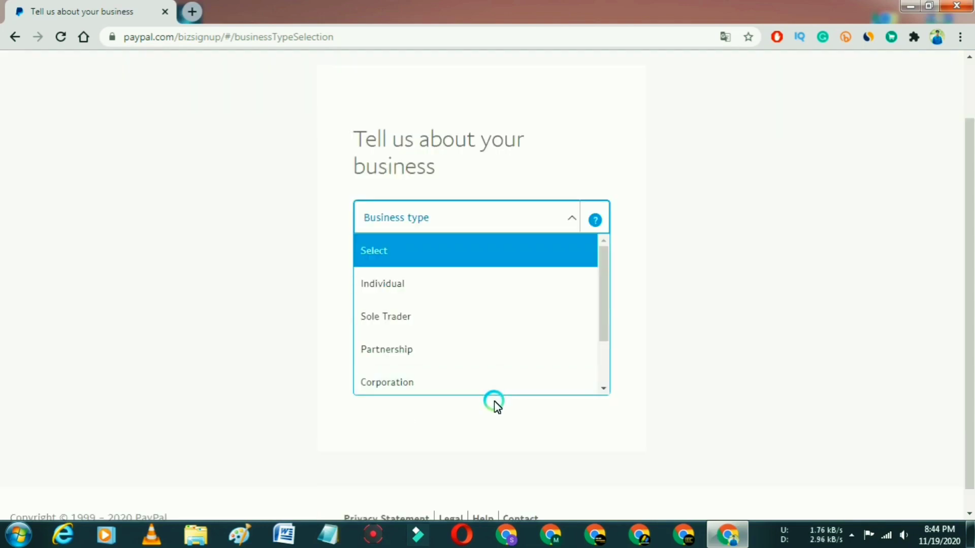
{"action": "left_click", "coordinate": [472, 364]}
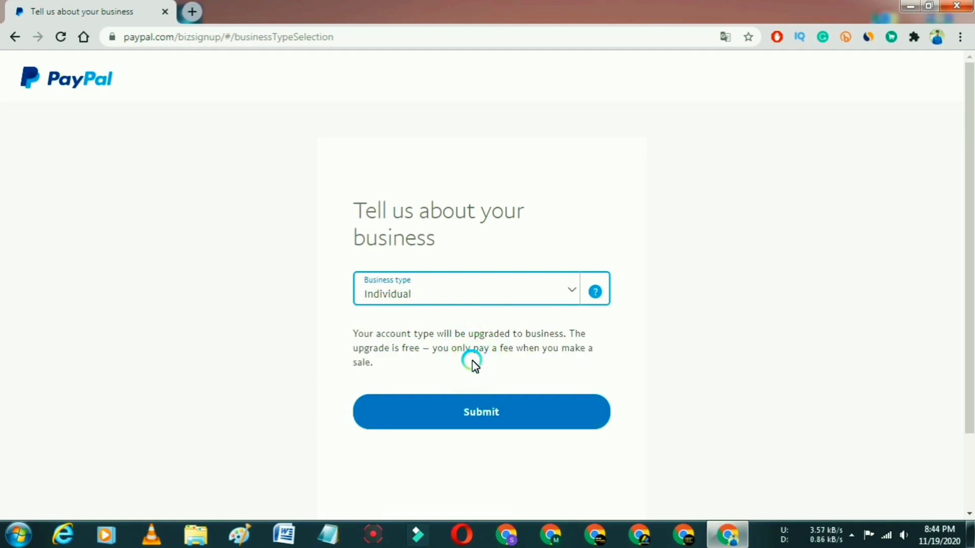
{"action": "left_click", "coordinate": [494, 411]}
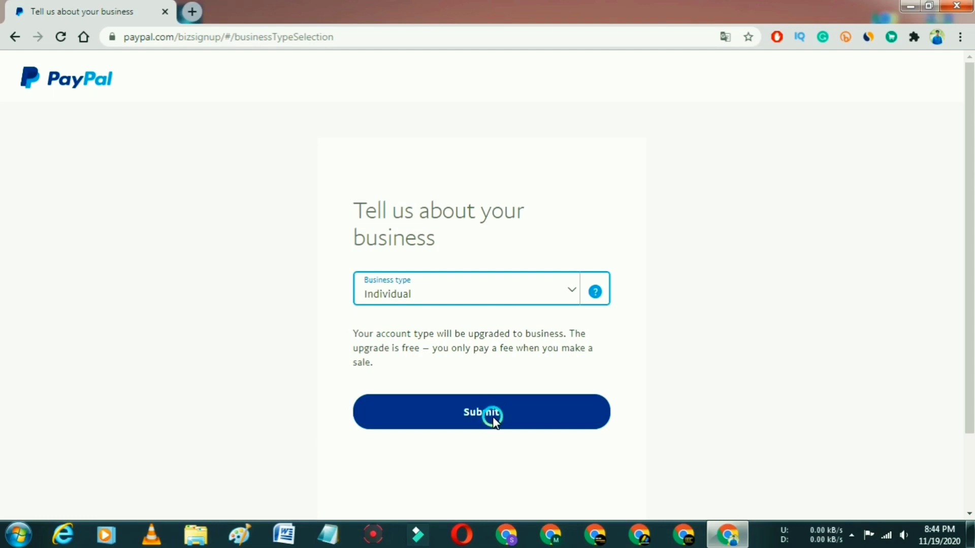
{"action": "left_click", "coordinate": [561, 287]}
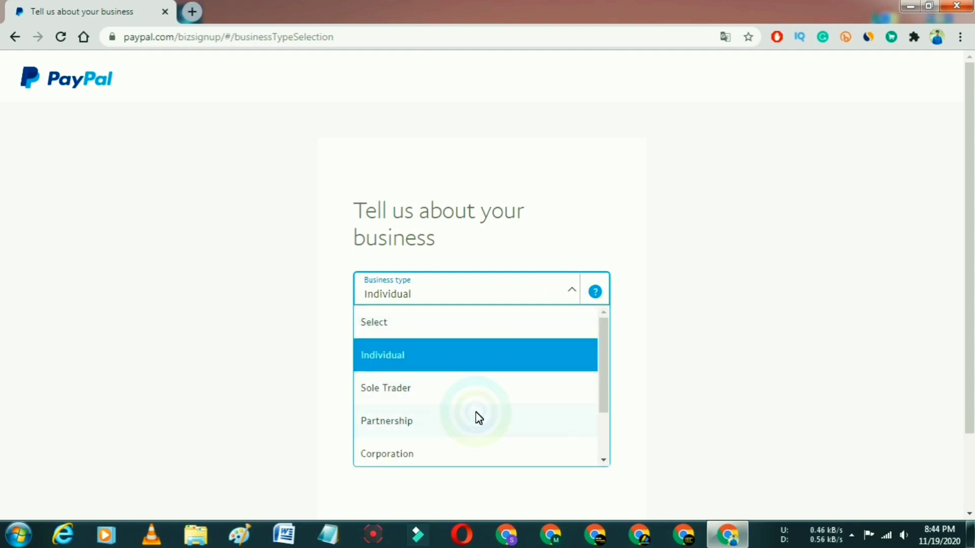
{"action": "scroll", "coordinate": [473, 429], "scroll_direction": "down", "scroll_amount": 1}
{"action": "scroll", "coordinate": [476, 437], "scroll_direction": "down", "scroll_amount": 1}
{"action": "scroll", "coordinate": [478, 436], "scroll_direction": "up", "scroll_amount": 2}
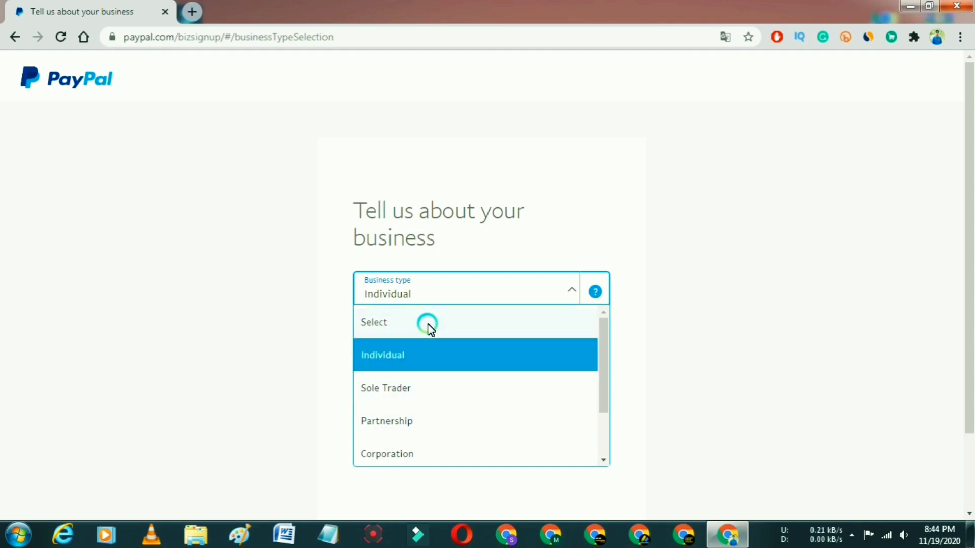
{"action": "left_click", "coordinate": [435, 359]}
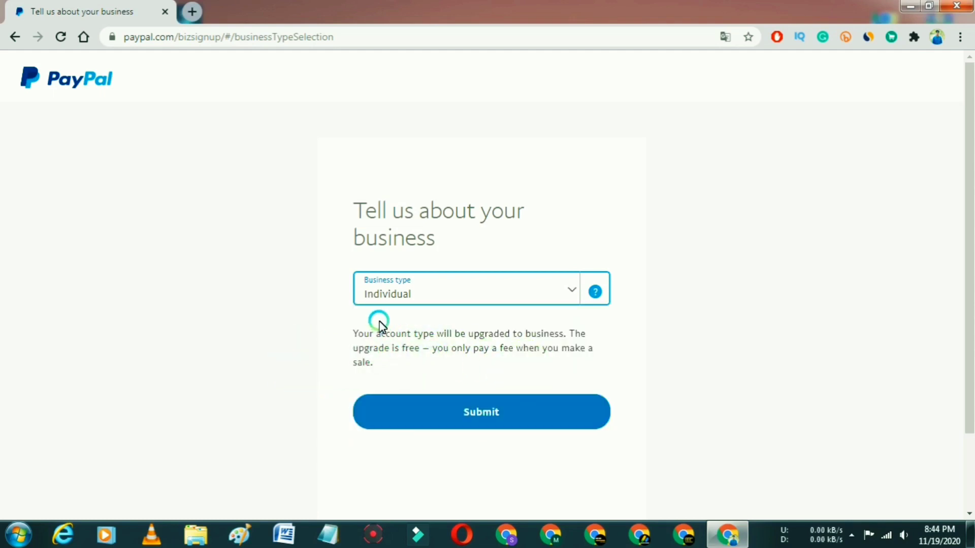
{"action": "left_click", "coordinate": [472, 415]}
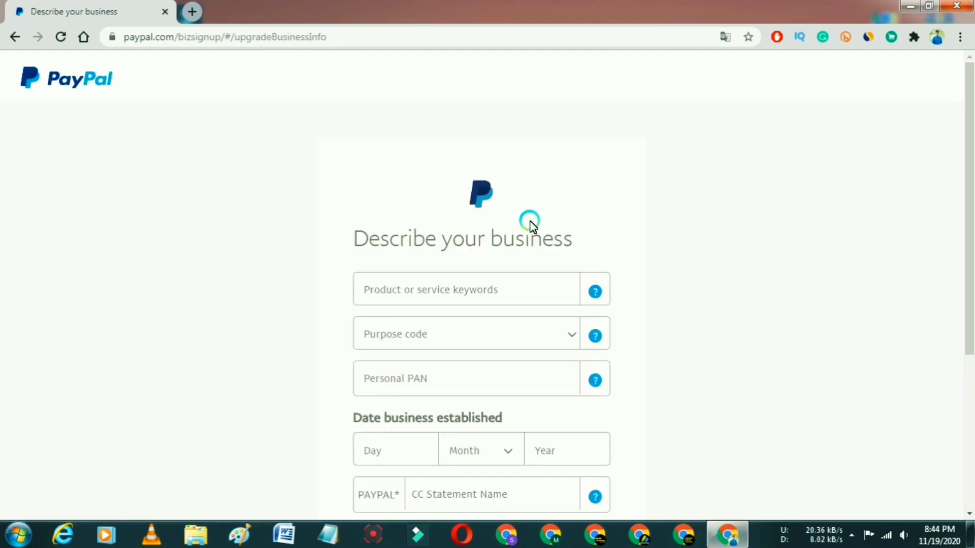
Look over the business description form and browse the available purpose codes down to the Export of Goods group.
{"action": "scroll", "coordinate": [559, 228], "scroll_direction": "down", "scroll_amount": 4}
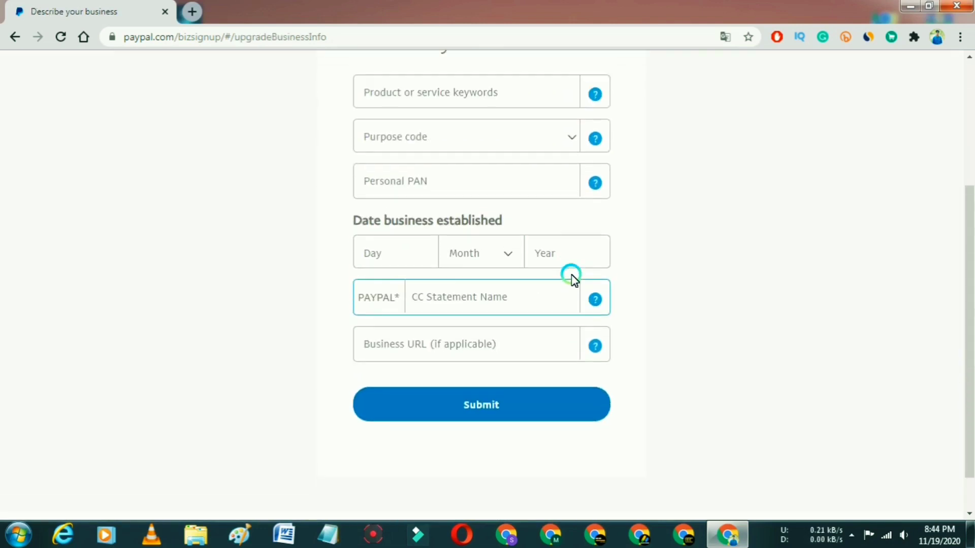
{"action": "scroll", "coordinate": [570, 277], "scroll_direction": "up", "scroll_amount": 3}
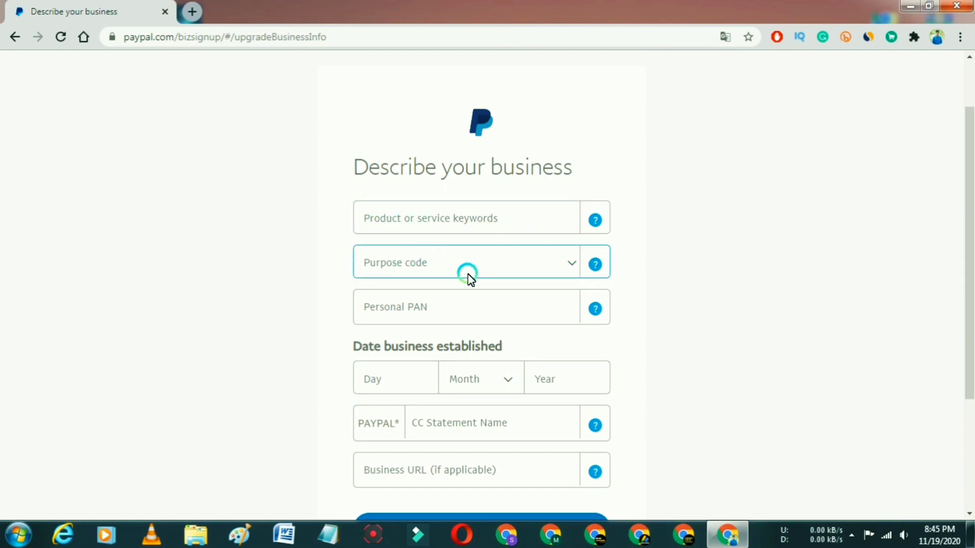
{"action": "left_click", "coordinate": [485, 221]}
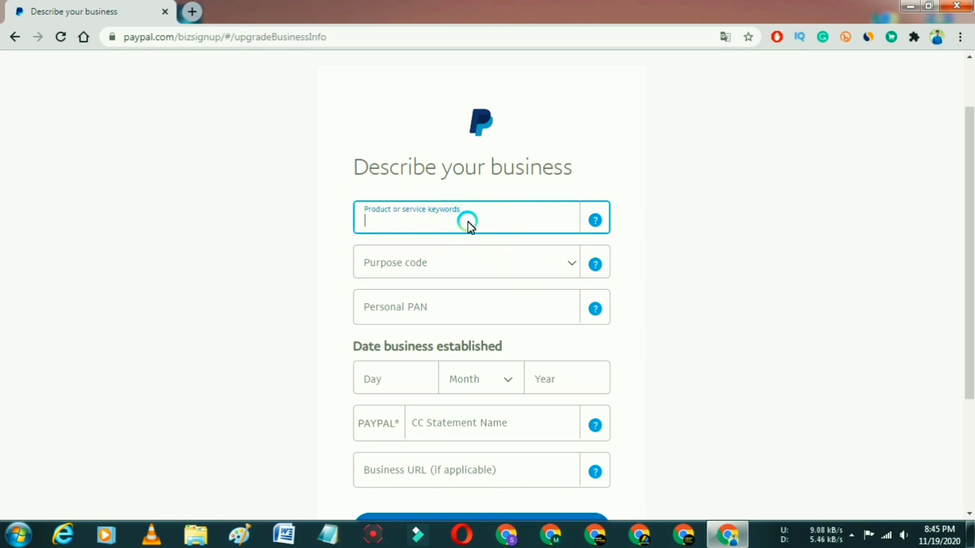
{"action": "left_click", "coordinate": [525, 270]}
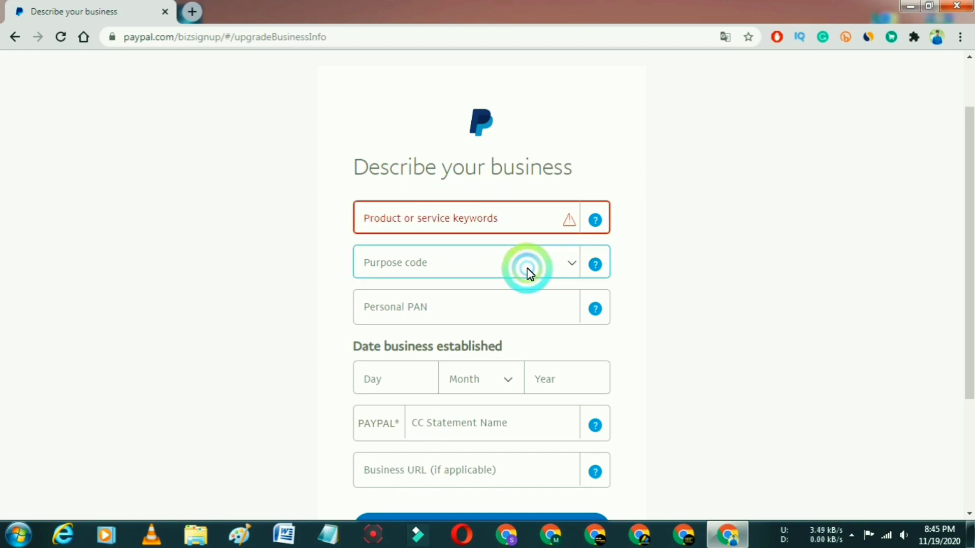
{"action": "left_click", "coordinate": [553, 269]}
{"action": "scroll", "coordinate": [507, 343], "scroll_direction": "down", "scroll_amount": 4}
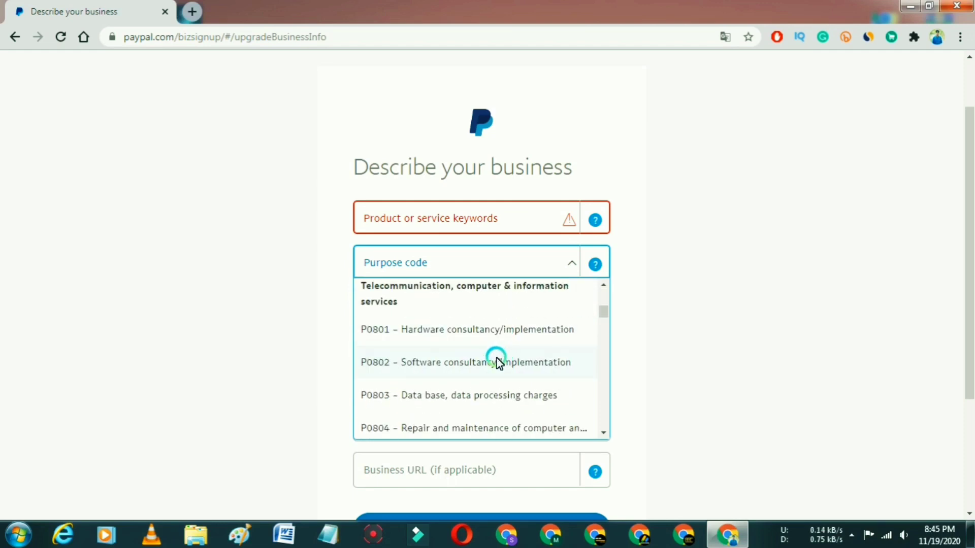
{"action": "scroll", "coordinate": [495, 361], "scroll_direction": "up", "scroll_amount": 2}
{"action": "scroll", "coordinate": [465, 370], "scroll_direction": "down", "scroll_amount": 1}
{"action": "scroll", "coordinate": [470, 385], "scroll_direction": "down", "scroll_amount": 1}
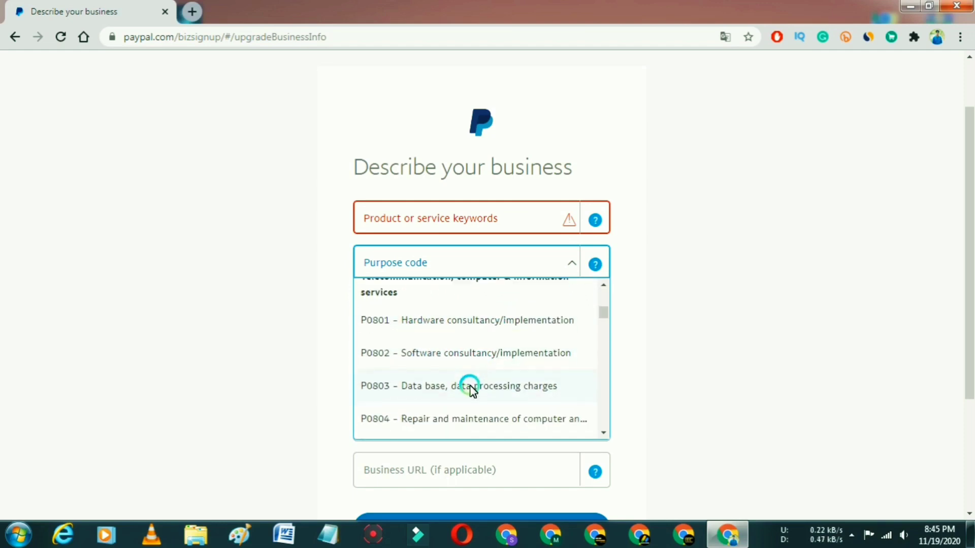
{"action": "scroll", "coordinate": [468, 361], "scroll_direction": "down", "scroll_amount": 4}
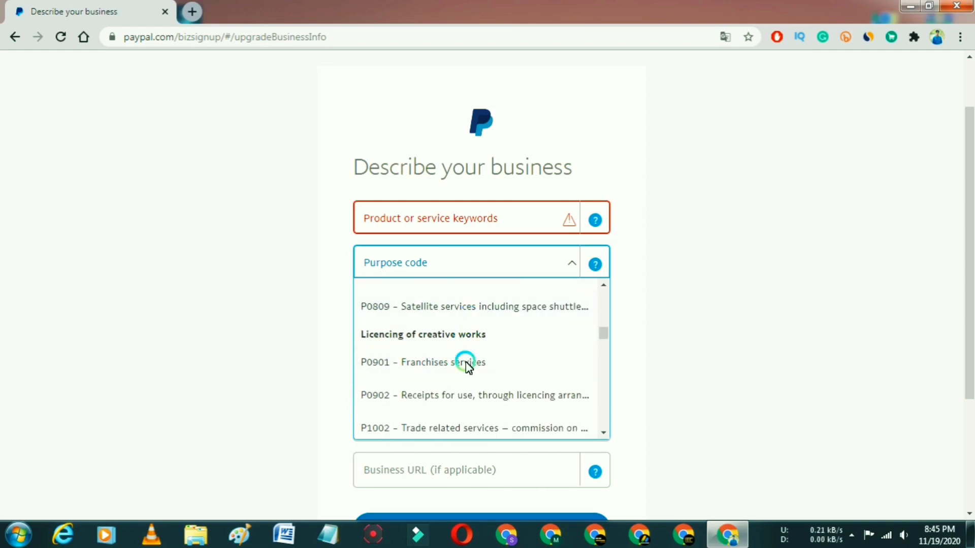
{"action": "scroll", "coordinate": [468, 367], "scroll_direction": "down", "scroll_amount": 4}
{"action": "scroll", "coordinate": [471, 375], "scroll_direction": "down", "scroll_amount": 3}
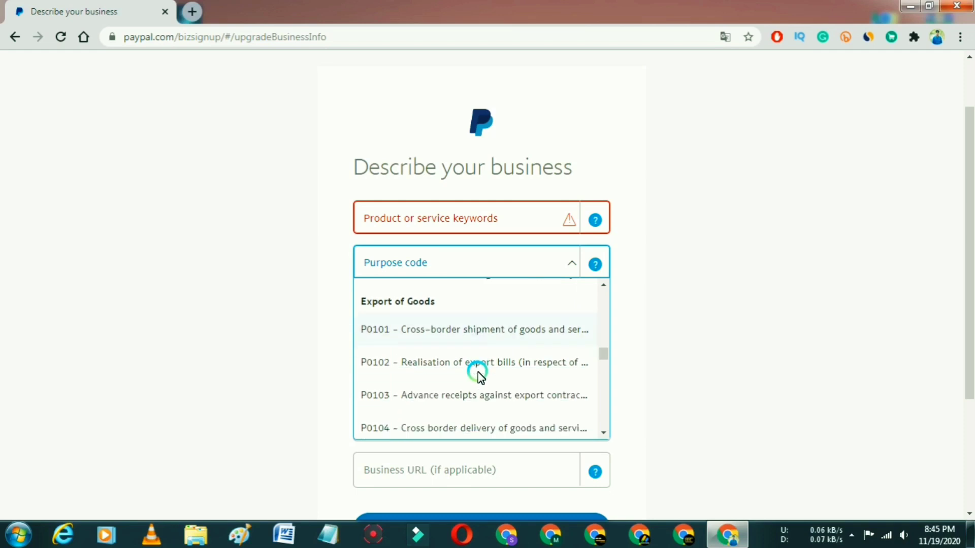
Search the product or service keywords for "compu" and close the suggestions without choosing one.
{"action": "left_click", "coordinate": [474, 219]}
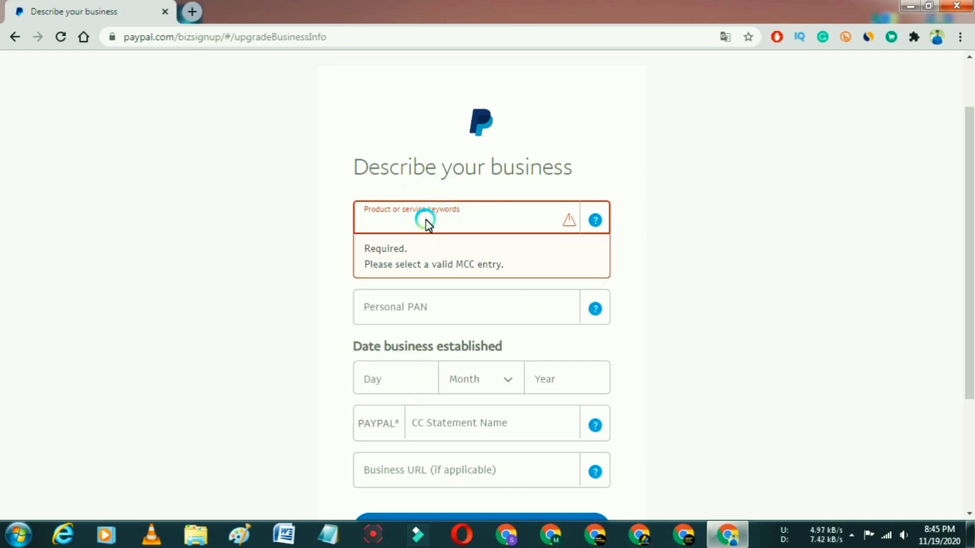
{"action": "left_click", "coordinate": [465, 224]}
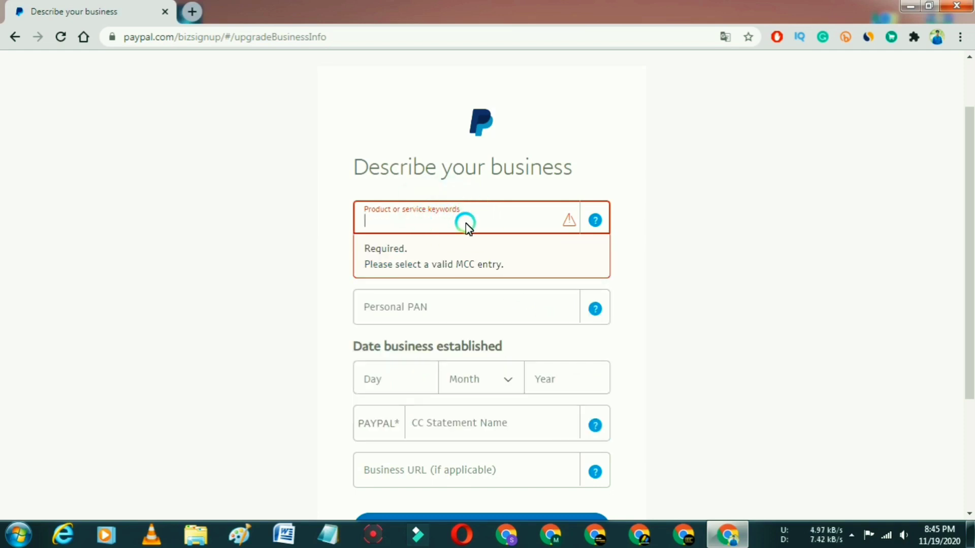
{"action": "left_click", "coordinate": [424, 221]}
{"action": "type", "text": "onj"}
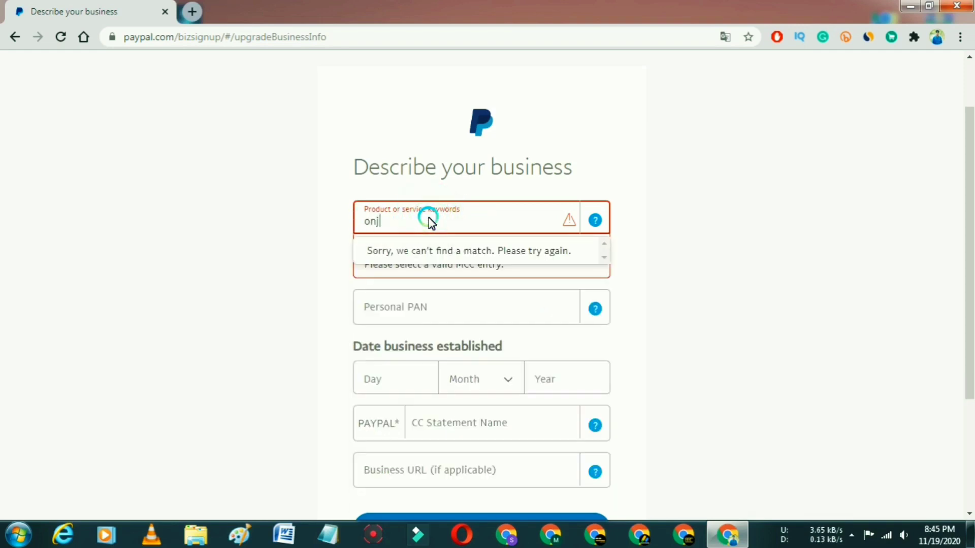
{"action": "key", "text": "BackSpace"}
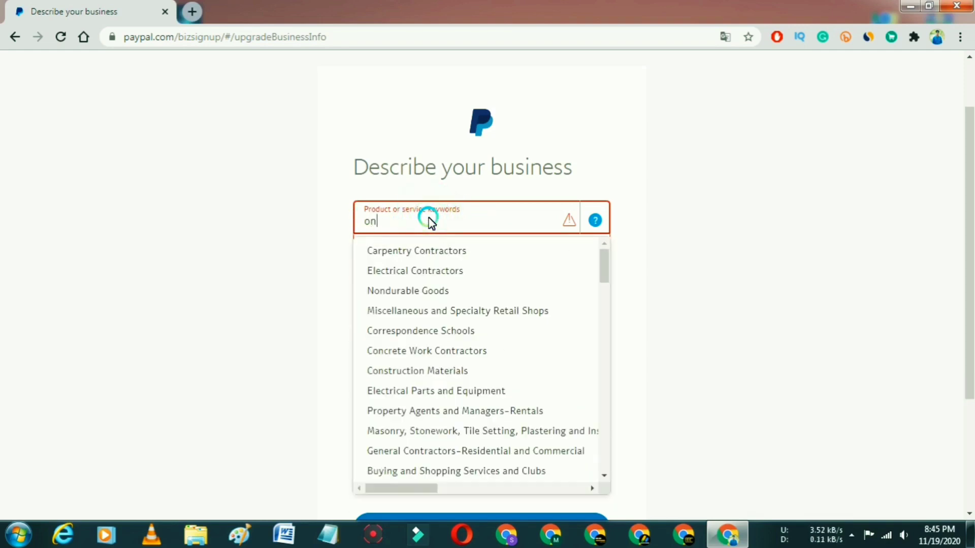
{"action": "key", "text": "BackSpace"}
{"action": "key", "text": "BackSpace"}
{"action": "type", "text": "v"}
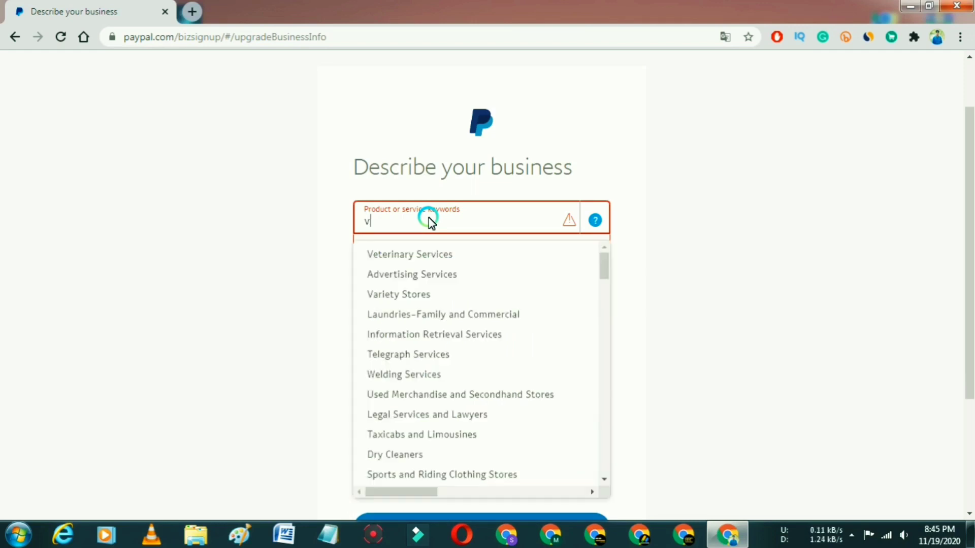
{"action": "key", "text": "BackSpace"}
{"action": "type", "text": "compu"}
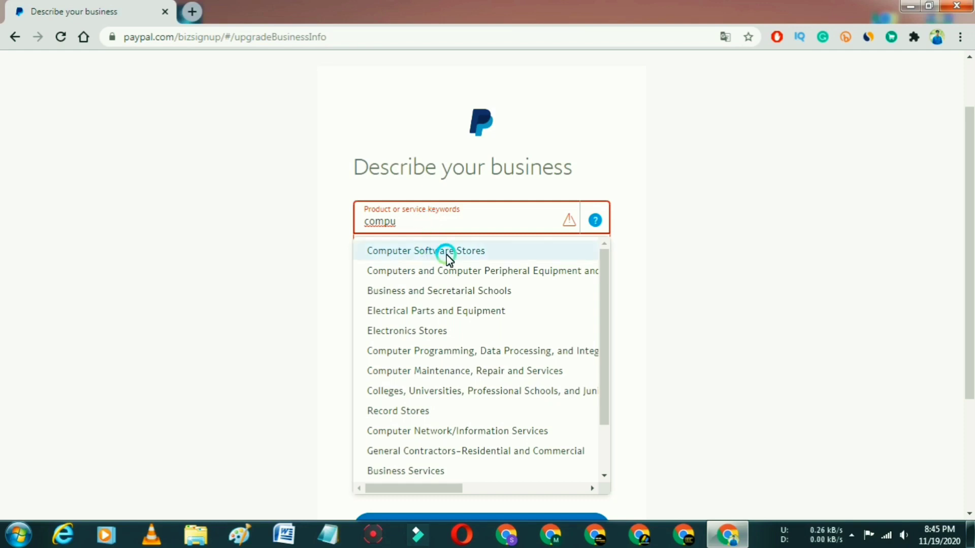
{"action": "left_click", "coordinate": [550, 151]}
Examine the Personal PAN field and the day, month and year fields for the date the business was established.
{"action": "scroll", "coordinate": [583, 282], "scroll_direction": "down", "scroll_amount": 1}
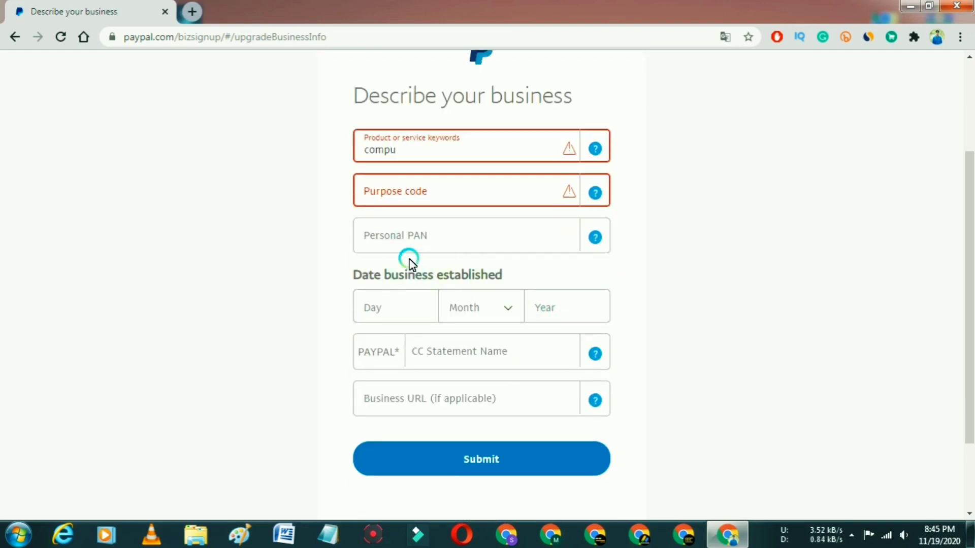
{"action": "left_click", "coordinate": [419, 238]}
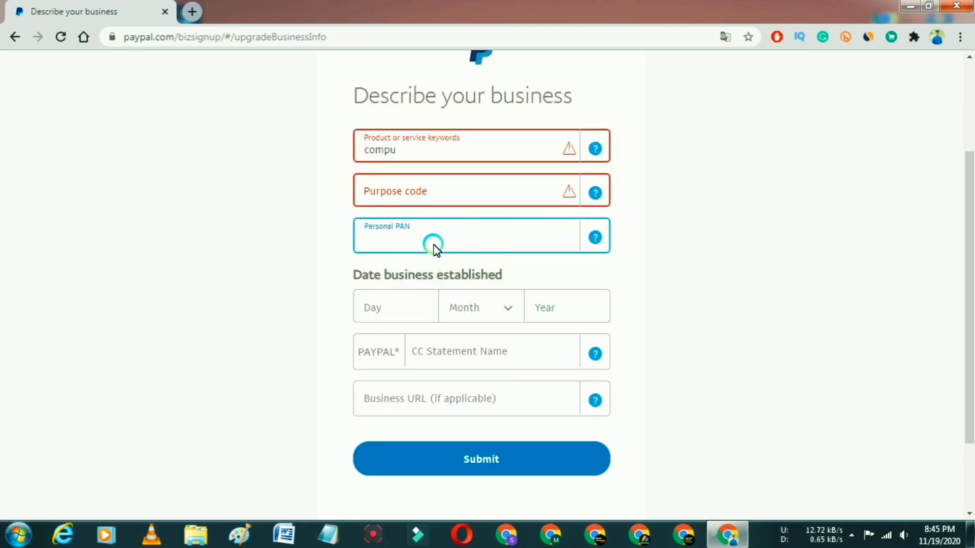
{"action": "left_click", "coordinate": [396, 311]}
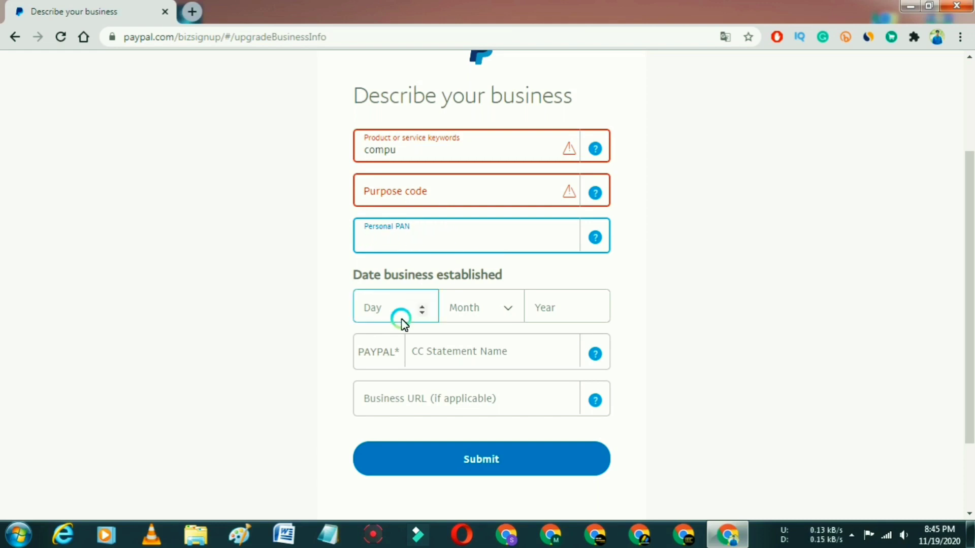
{"action": "left_click", "coordinate": [500, 314]}
{"action": "left_click", "coordinate": [557, 307]}
{"action": "left_click", "coordinate": [391, 310]}
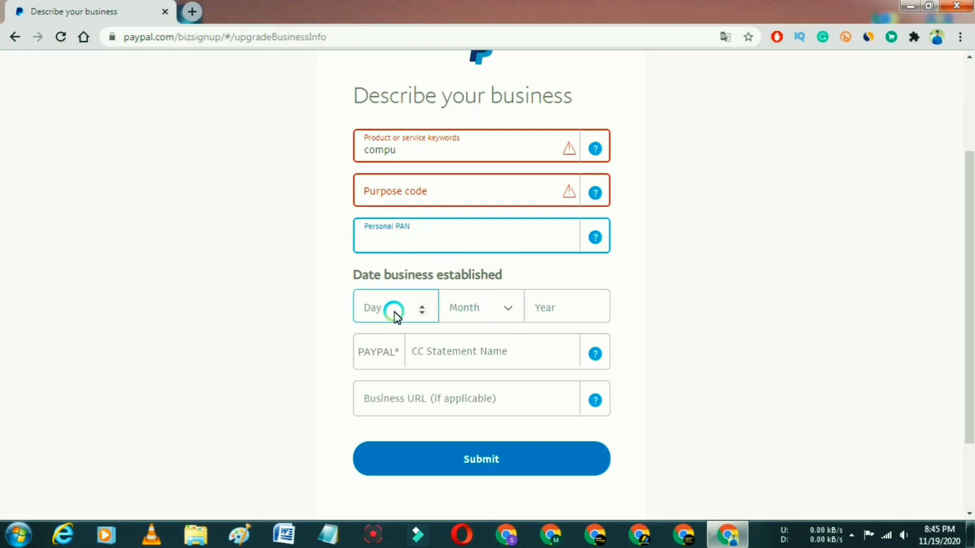
{"action": "left_click", "coordinate": [385, 316]}
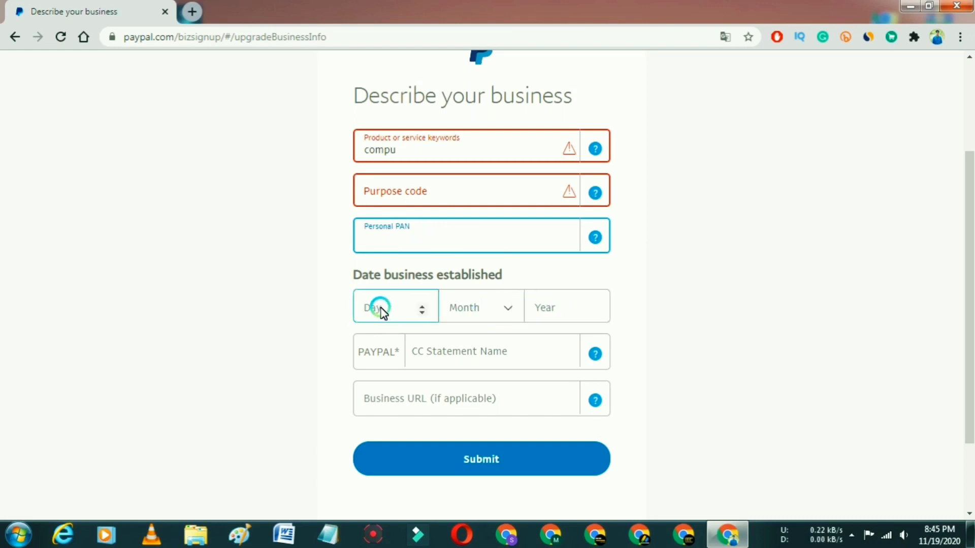
{"action": "left_click", "coordinate": [382, 303]}
{"action": "left_click", "coordinate": [379, 305]}
{"action": "left_click", "coordinate": [474, 307]}
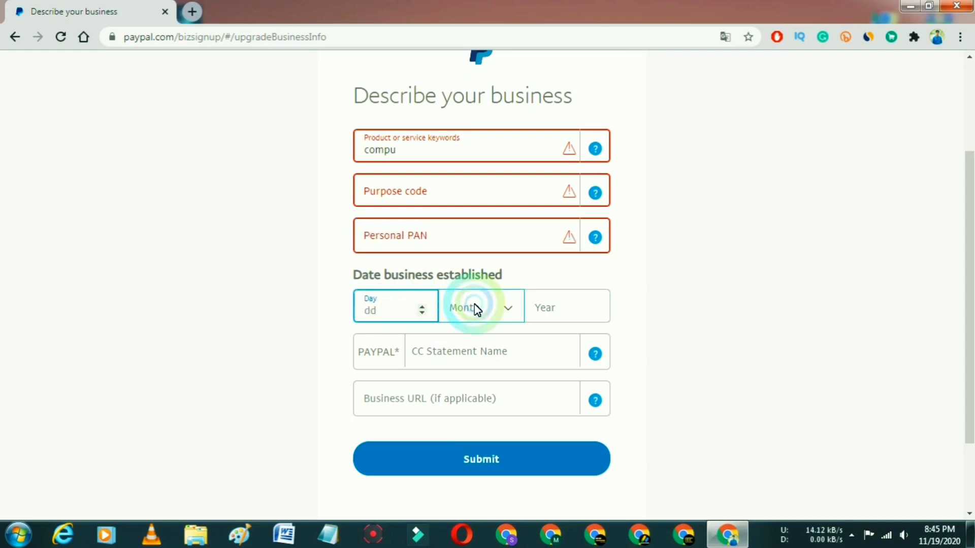
{"action": "left_click", "coordinate": [592, 307]}
{"action": "left_click", "coordinate": [562, 309]}
{"action": "scroll", "coordinate": [564, 314], "scroll_direction": "down", "scroll_amount": 2}
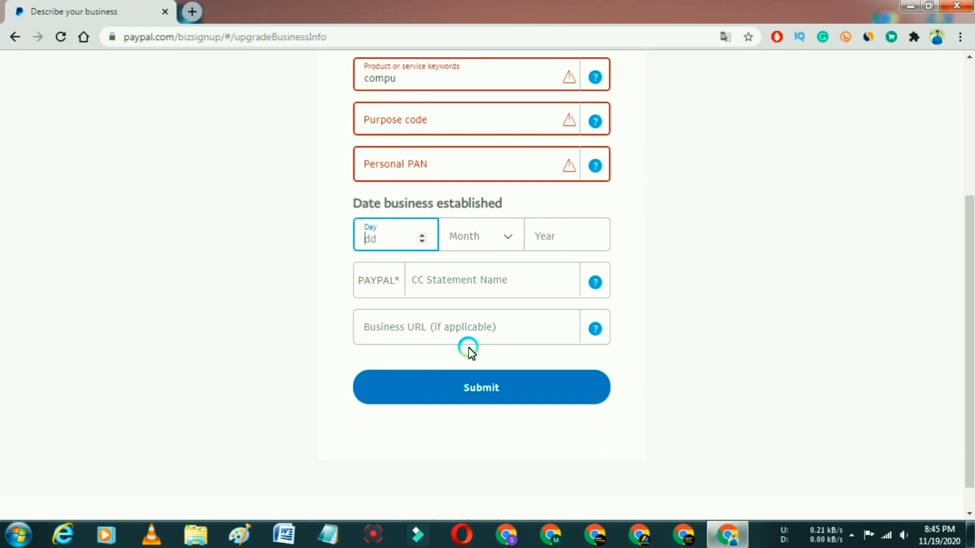
Check the entry requirements of the CC Statement Name field and look at the optional Business URL field.
{"action": "left_click", "coordinate": [415, 283]}
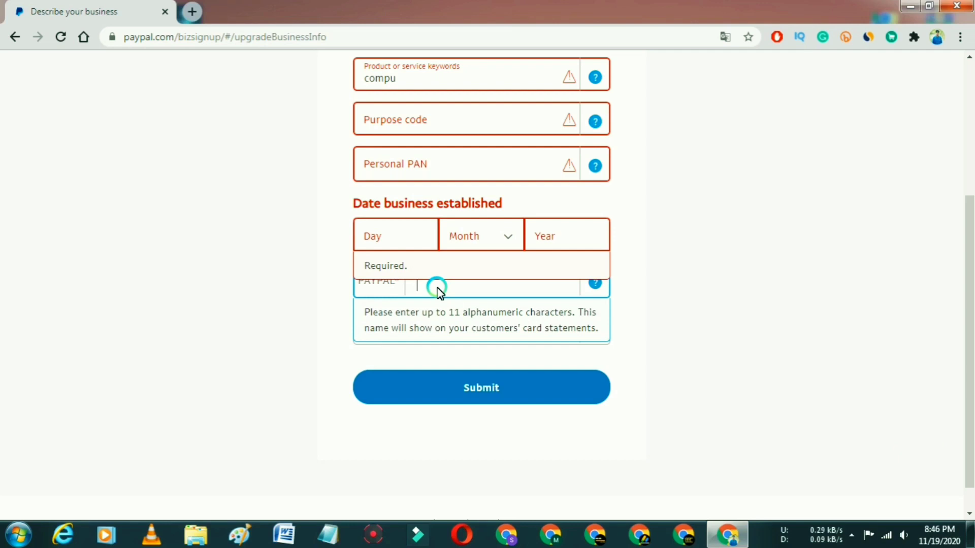
{"action": "left_click", "coordinate": [583, 274]}
{"action": "left_click", "coordinate": [418, 335]}
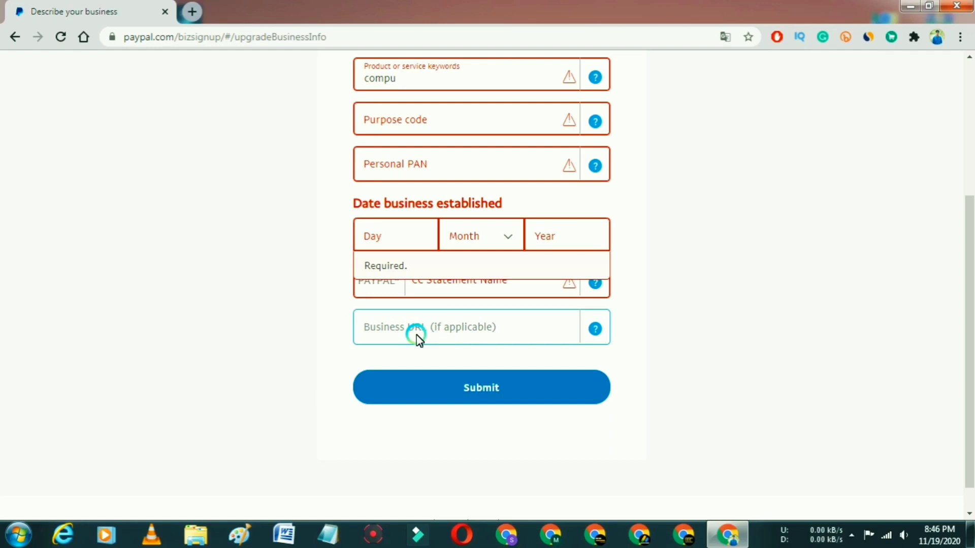
{"action": "scroll", "coordinate": [523, 239], "scroll_direction": "up", "scroll_amount": 2}
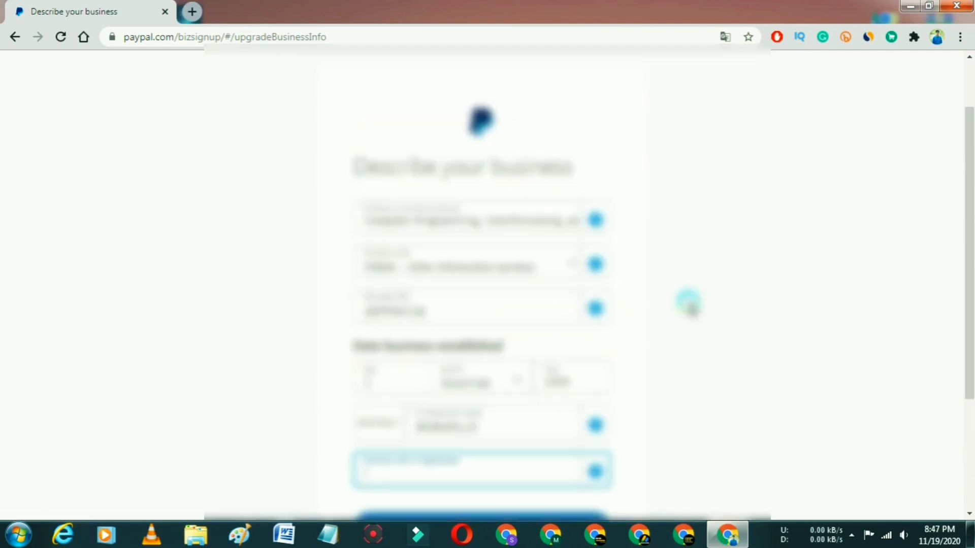
Submit the business description form and look over the business owner's contact information and date of birth fields.
{"action": "scroll", "coordinate": [678, 325], "scroll_direction": "down", "scroll_amount": 3}
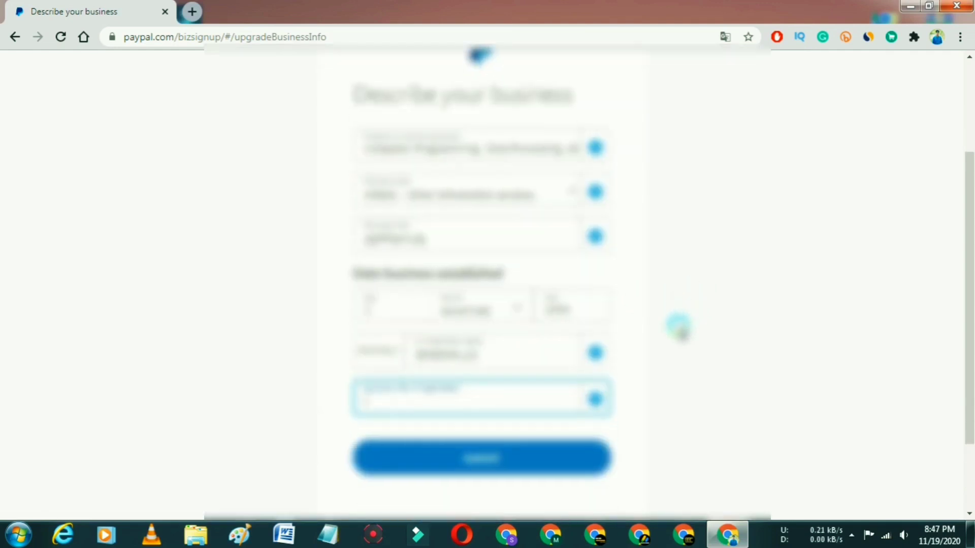
{"action": "left_click", "coordinate": [495, 388]}
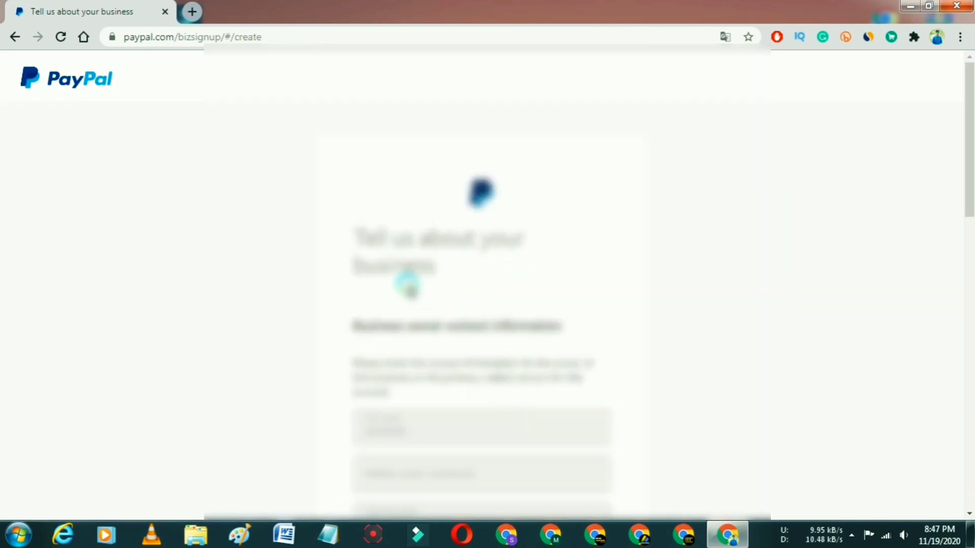
{"action": "scroll", "coordinate": [451, 318], "scroll_direction": "down", "scroll_amount": 2}
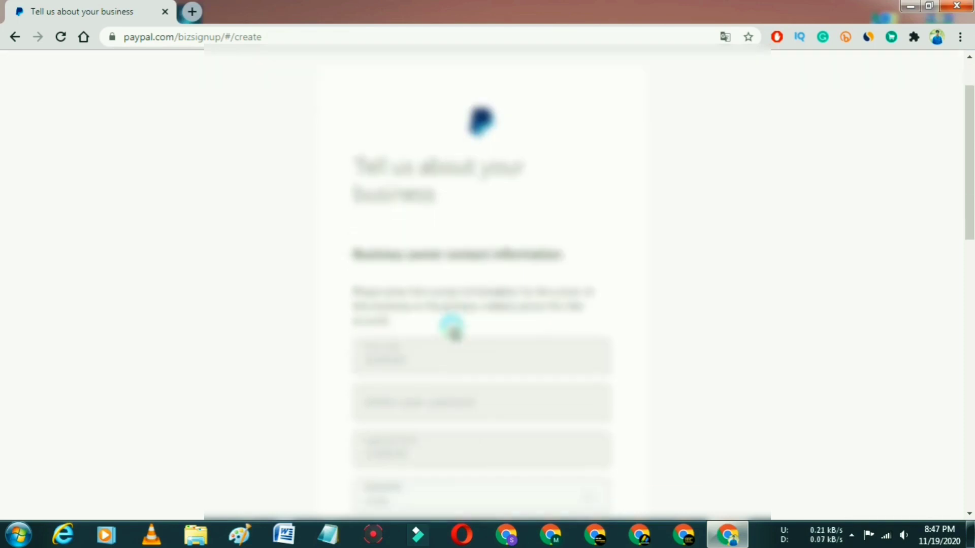
{"action": "scroll", "coordinate": [455, 325], "scroll_direction": "down", "scroll_amount": 4}
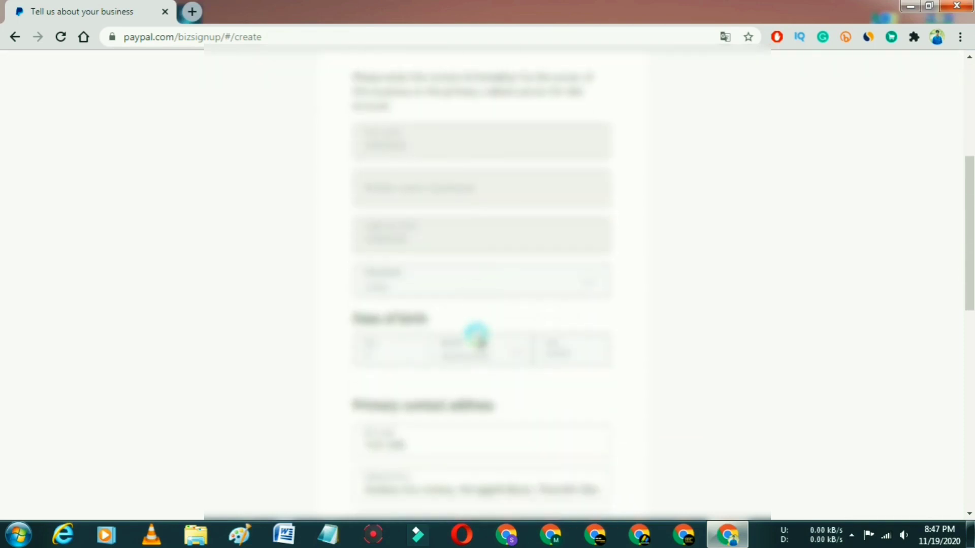
{"action": "scroll", "coordinate": [477, 335], "scroll_direction": "down", "scroll_amount": 5}
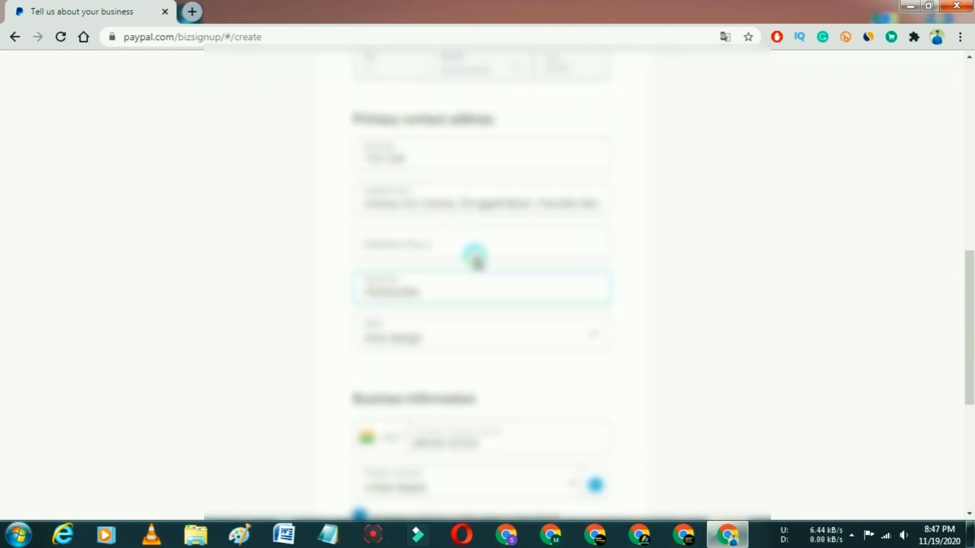
Check the primary contact address fields, from the PIN code through the state, and the business phone number.
{"action": "left_click", "coordinate": [380, 155]}
{"action": "left_click", "coordinate": [419, 203]}
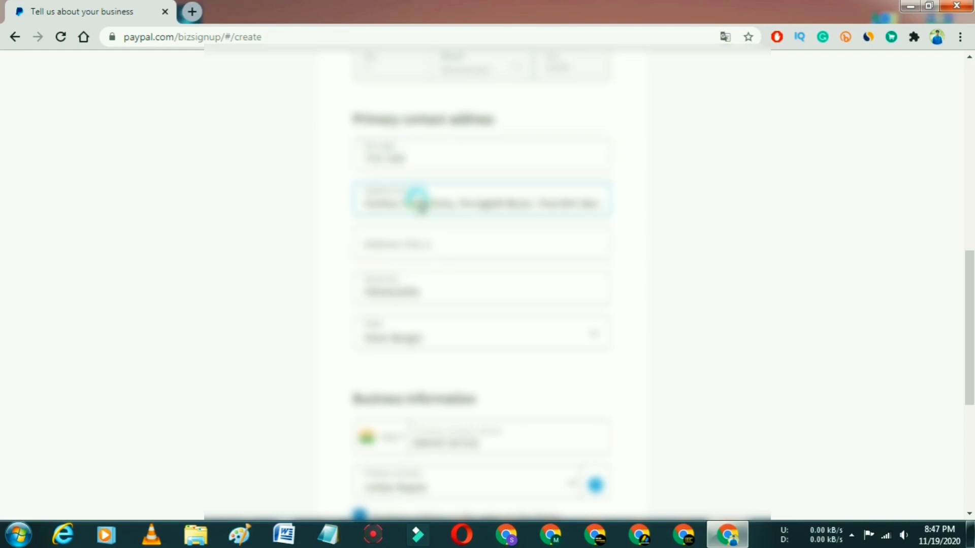
{"action": "left_click", "coordinate": [435, 246]}
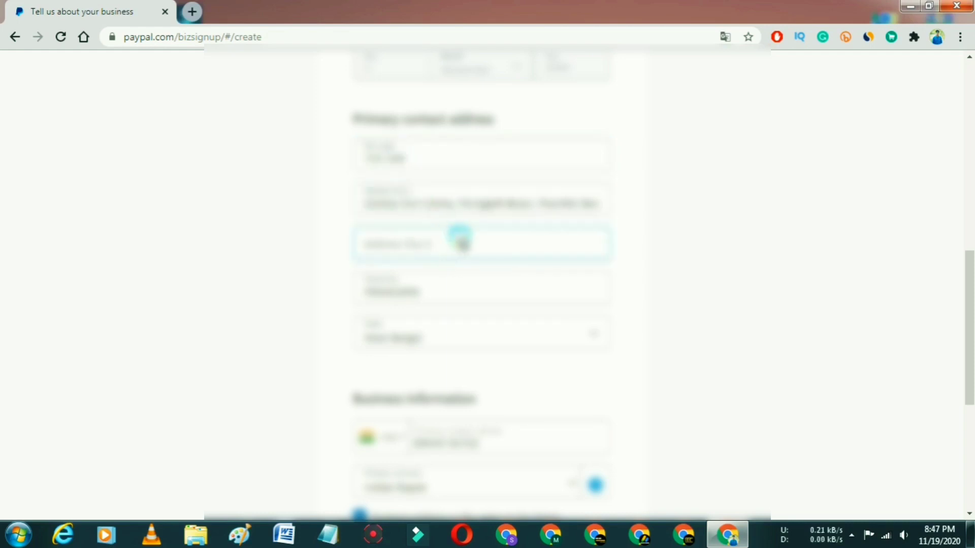
{"action": "scroll", "coordinate": [441, 244], "scroll_direction": "down", "scroll_amount": 1}
{"action": "left_click", "coordinate": [438, 268]}
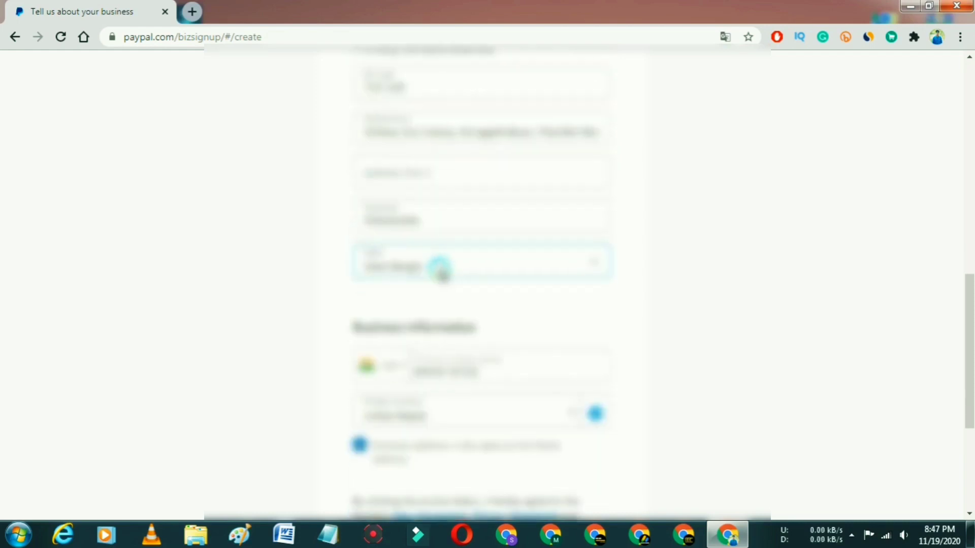
{"action": "scroll", "coordinate": [394, 282], "scroll_direction": "down", "scroll_amount": 1}
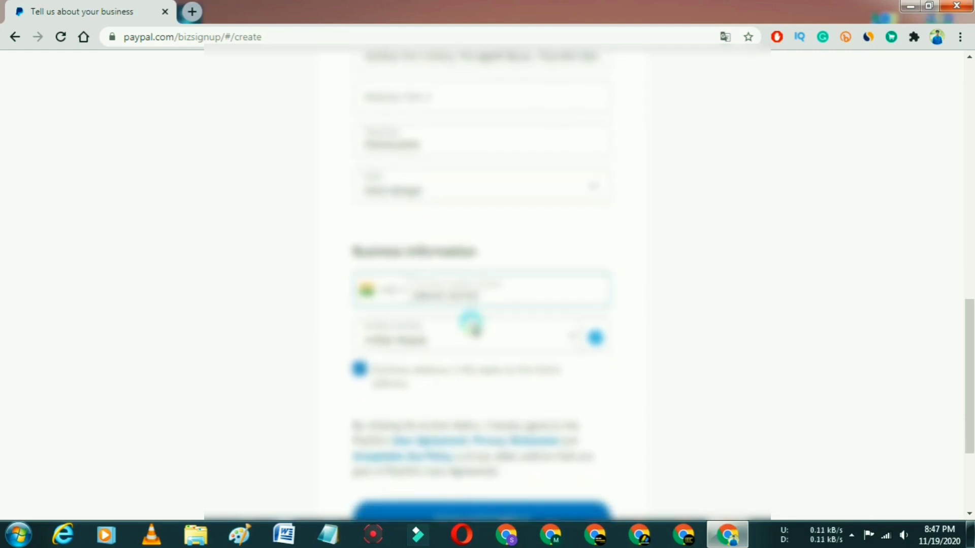
{"action": "scroll", "coordinate": [434, 310], "scroll_direction": "down", "scroll_amount": 1}
Choose Indian Rupee as the primary currency and submit the business details by agreeing to the terms.
{"action": "left_click", "coordinate": [395, 277]}
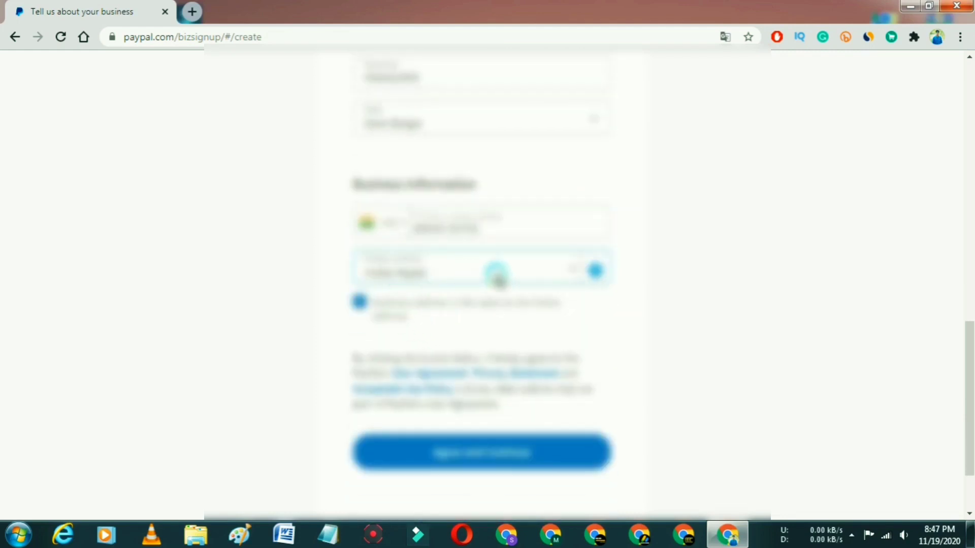
{"action": "left_click", "coordinate": [510, 281]}
{"action": "scroll", "coordinate": [488, 356], "scroll_direction": "up", "scroll_amount": 1}
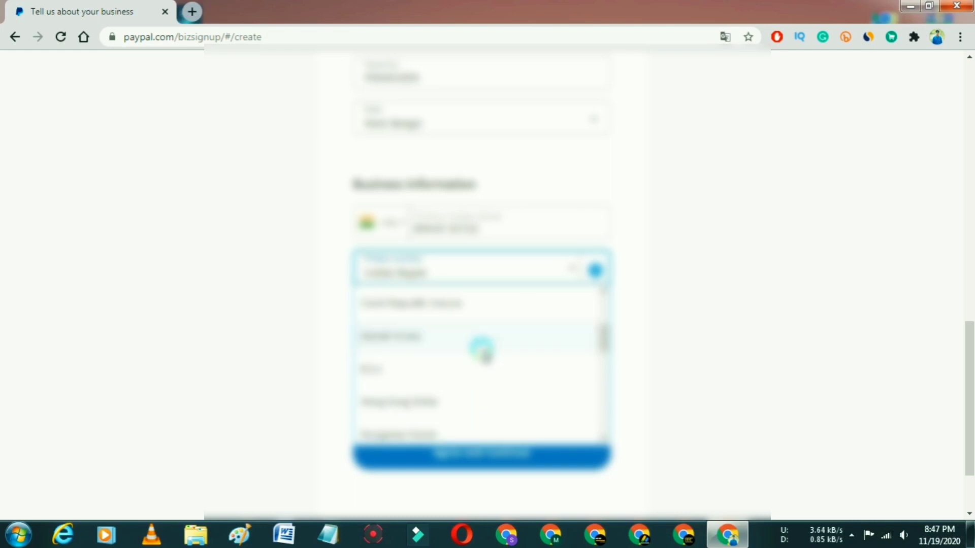
{"action": "scroll", "coordinate": [482, 350], "scroll_direction": "up", "scroll_amount": 2}
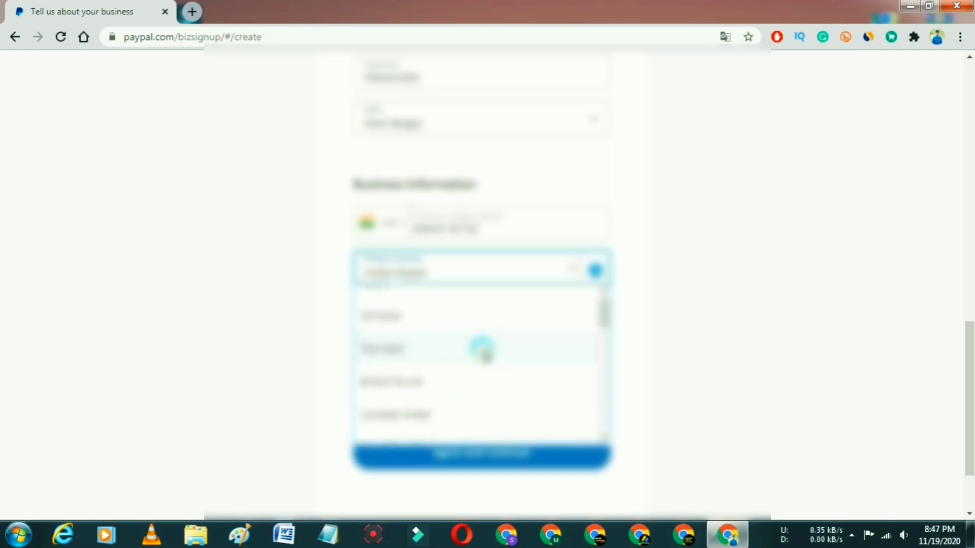
{"action": "scroll", "coordinate": [482, 350], "scroll_direction": "down", "scroll_amount": 3}
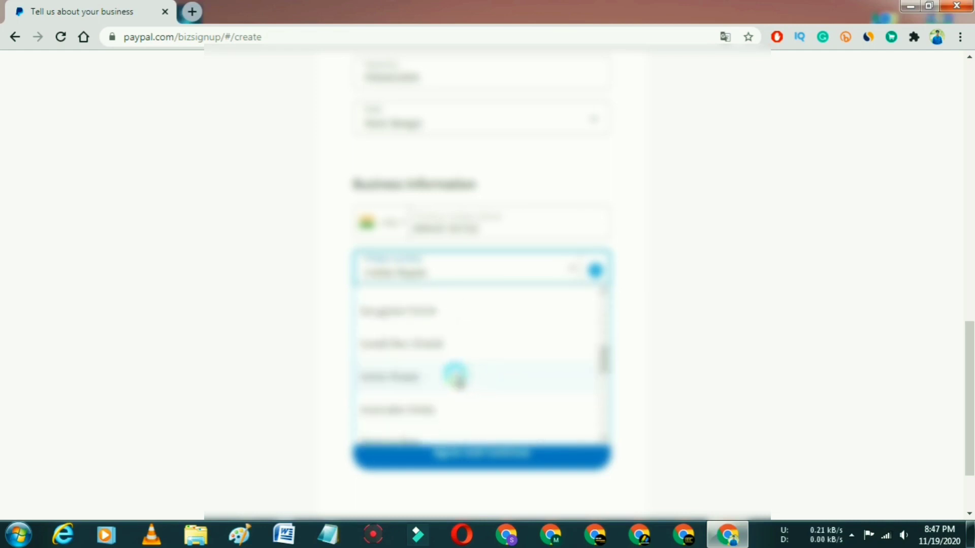
{"action": "left_click", "coordinate": [407, 375]}
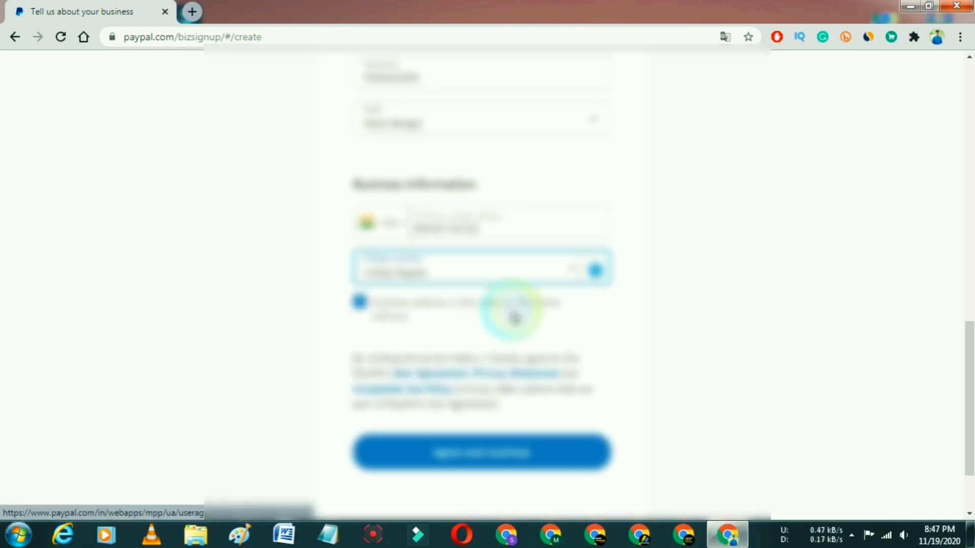
{"action": "scroll", "coordinate": [707, 266], "scroll_direction": "down", "scroll_amount": 2}
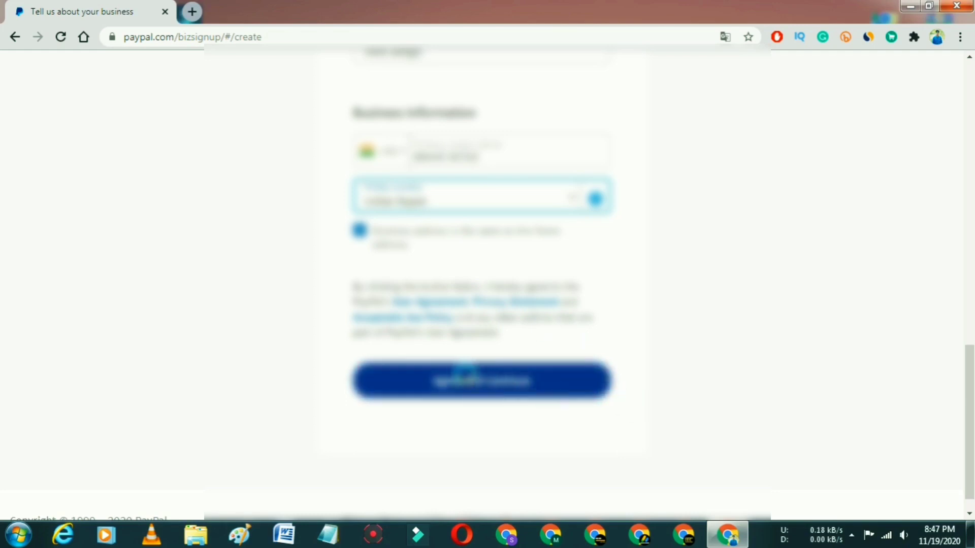
{"action": "left_click", "coordinate": [469, 375]}
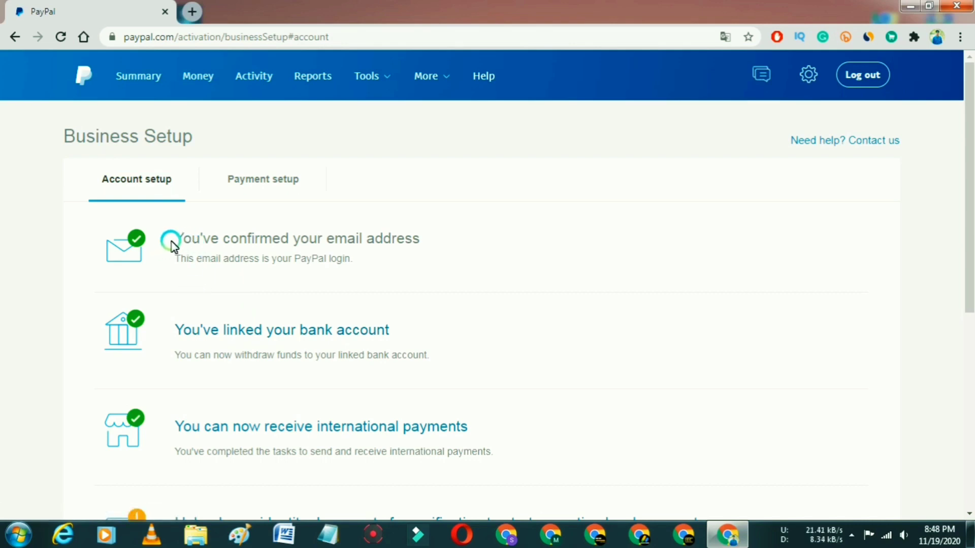
Review the email confirmation entry in the account setup list and open the linked bank account entry.
{"action": "left_click_drag", "start_coordinate": [177, 238], "coordinate": [374, 254]}
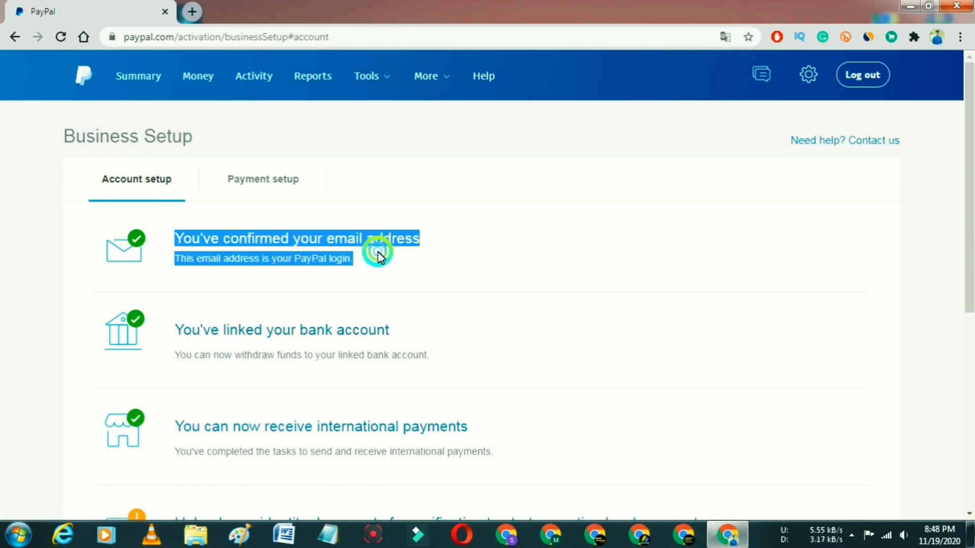
{"action": "left_click", "coordinate": [409, 272]}
{"action": "left_click", "coordinate": [202, 238]}
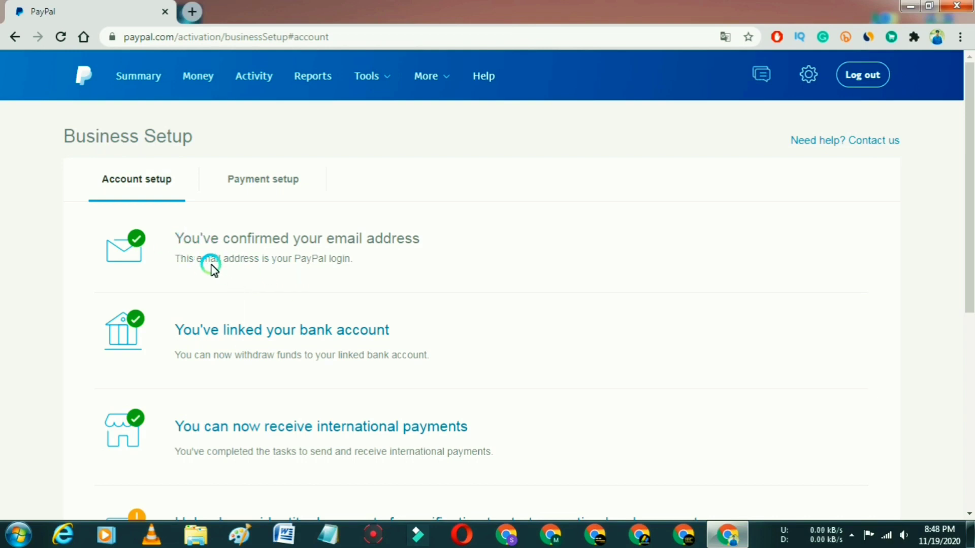
{"action": "left_click_drag", "start_coordinate": [194, 258], "coordinate": [424, 292]}
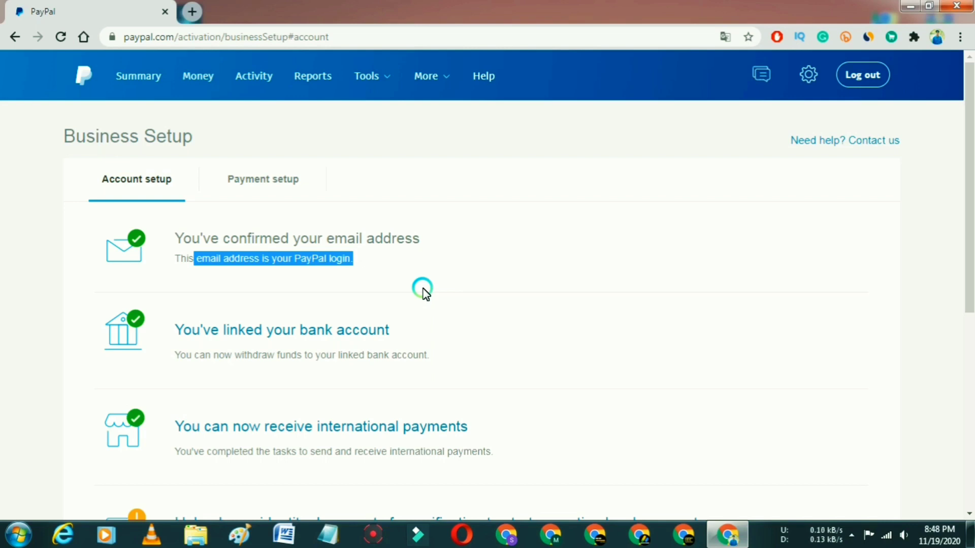
{"action": "left_click_drag", "start_coordinate": [424, 292], "coordinate": [421, 278]}
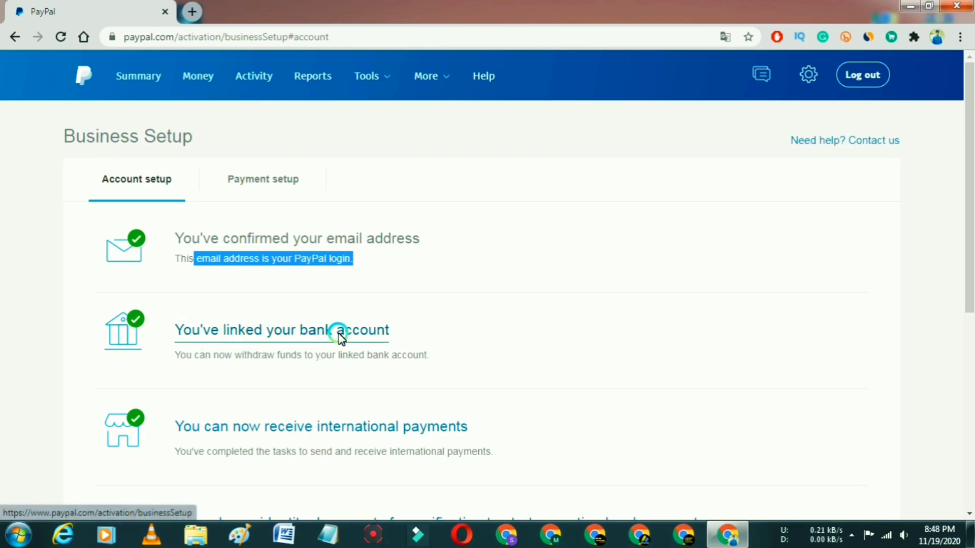
{"action": "left_click", "coordinate": [268, 337]}
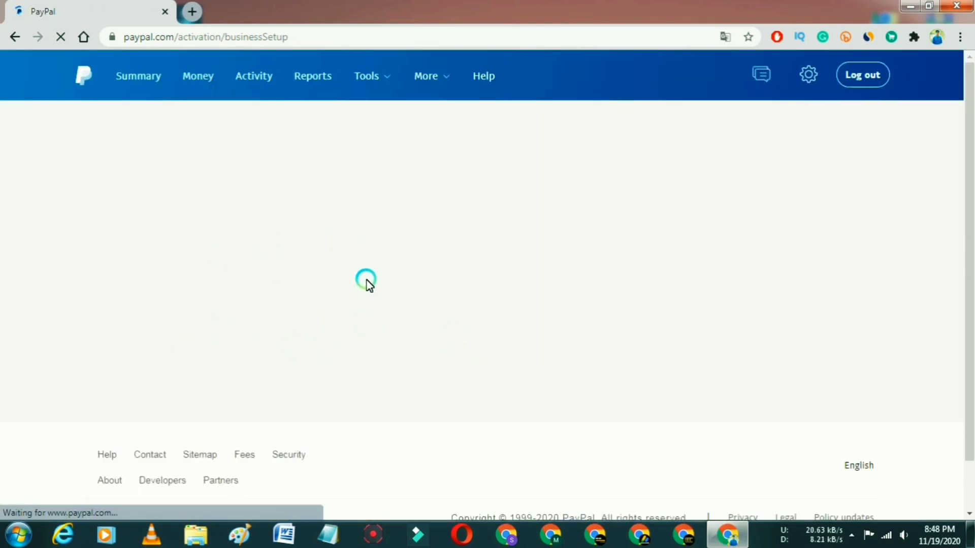
Read the account setup entry about receiving international payments.
{"action": "scroll", "coordinate": [334, 315], "scroll_direction": "down", "scroll_amount": 3}
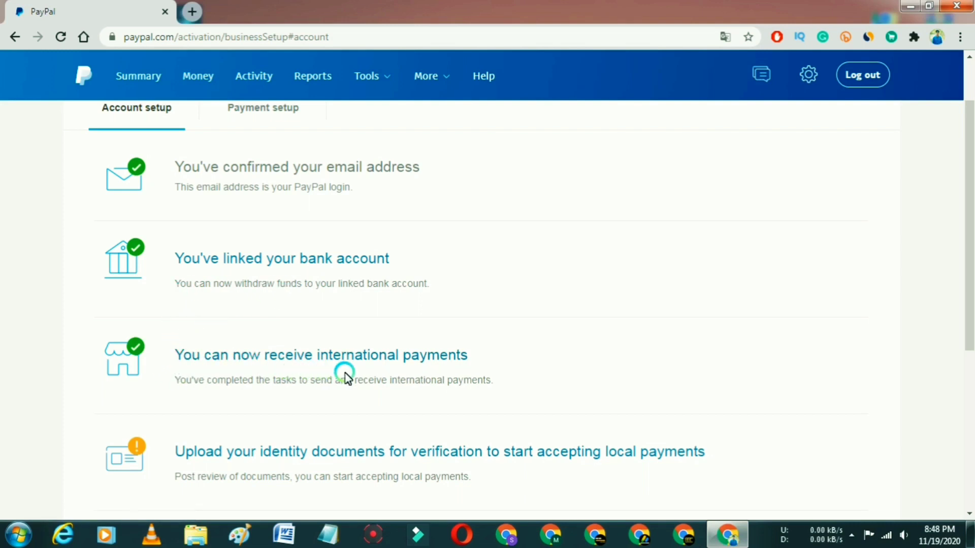
{"action": "left_click_drag", "start_coordinate": [177, 385], "coordinate": [505, 389]}
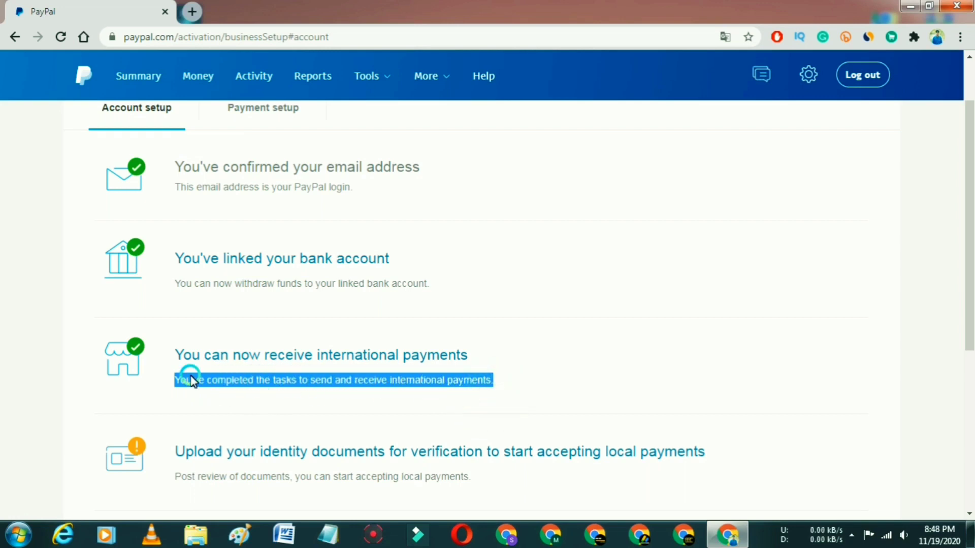
{"action": "left_click", "coordinate": [362, 402]}
Read the entry about accepting local payments and open its identity document upload for verification.
{"action": "scroll", "coordinate": [361, 401], "scroll_direction": "down", "scroll_amount": 3}
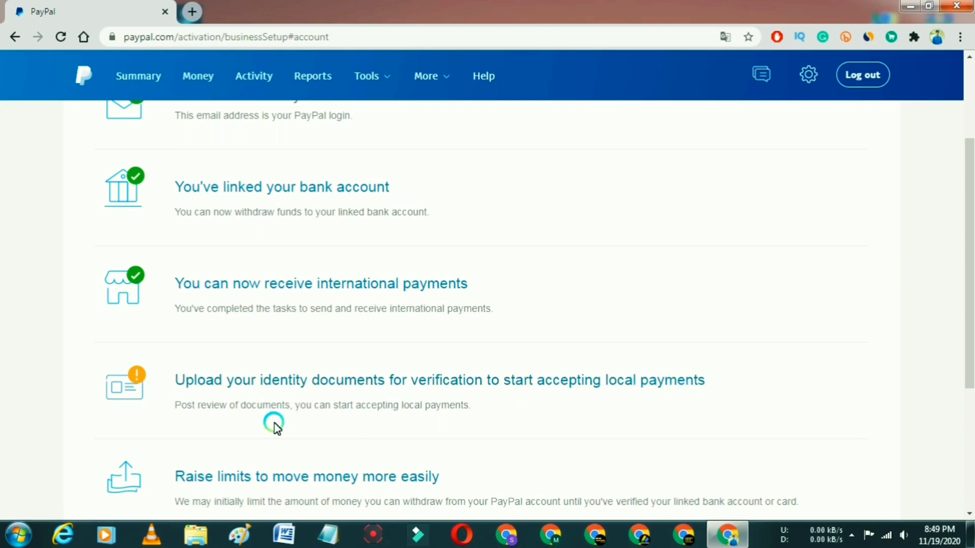
{"action": "left_click_drag", "start_coordinate": [172, 411], "coordinate": [455, 409]}
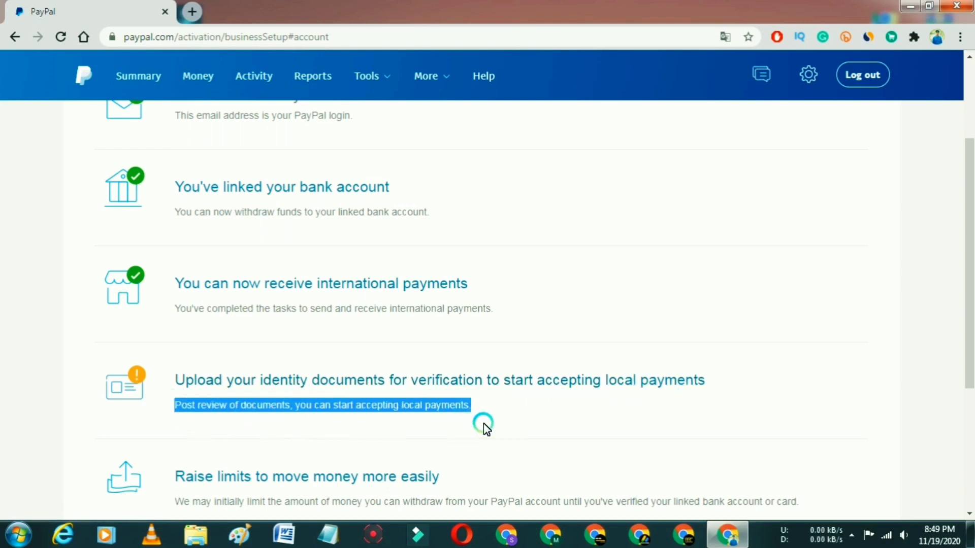
{"action": "scroll", "coordinate": [484, 424], "scroll_direction": "down", "scroll_amount": 2}
{"action": "left_click", "coordinate": [353, 316]}
{"action": "left_click", "coordinate": [354, 313]}
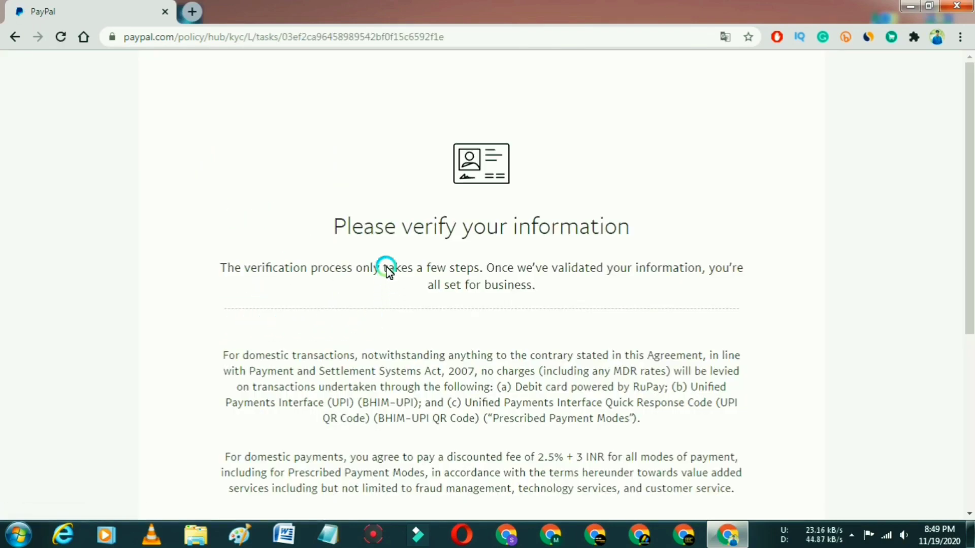
Read through the verification terms for domestic payments and KYC documents, agree to them and start the verification.
{"action": "scroll", "coordinate": [553, 233], "scroll_direction": "down", "scroll_amount": 6}
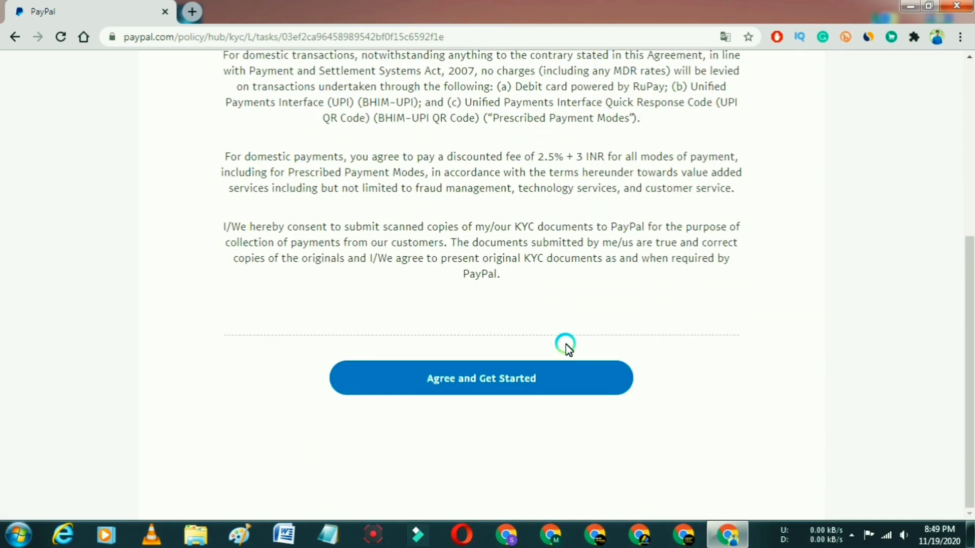
{"action": "scroll", "coordinate": [412, 370], "scroll_direction": "up", "scroll_amount": 4}
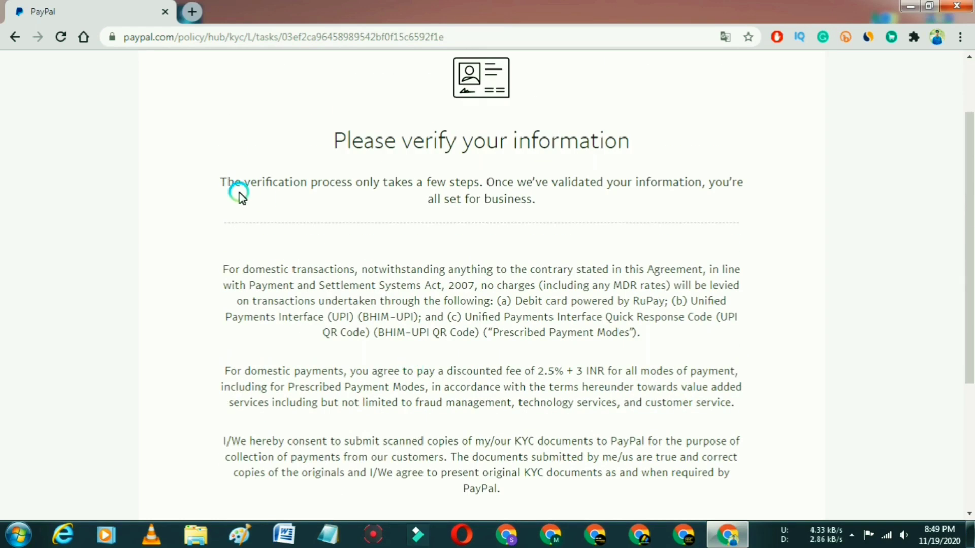
{"action": "left_click_drag", "start_coordinate": [222, 182], "coordinate": [570, 311]}
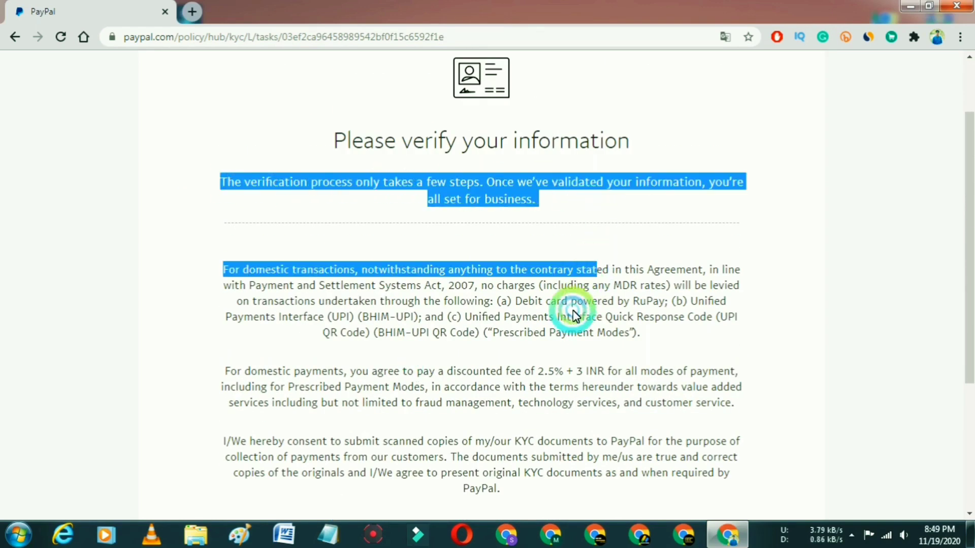
{"action": "left_click", "coordinate": [570, 311]}
{"action": "scroll", "coordinate": [485, 441], "scroll_direction": "down", "scroll_amount": 4}
{"action": "left_click", "coordinate": [499, 379]}
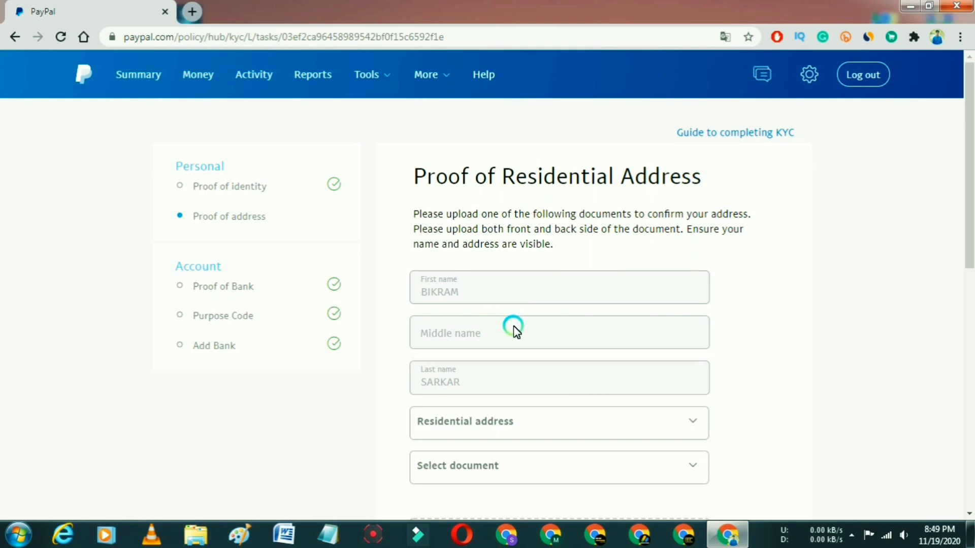
For the proof of residential address, select the saved residential address and choose Voter Identity Card as the document.
{"action": "scroll", "coordinate": [517, 331], "scroll_direction": "down", "scroll_amount": 3}
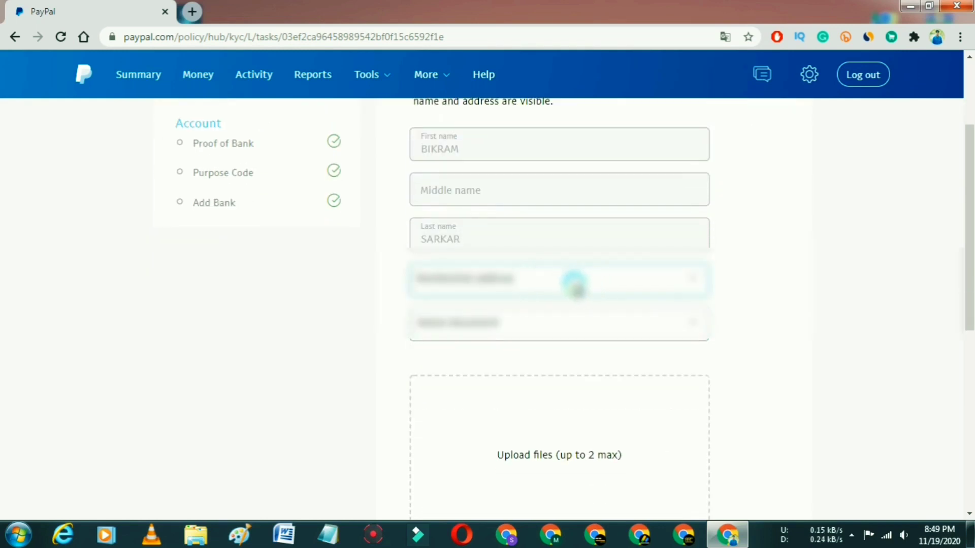
{"action": "left_click", "coordinate": [567, 282]}
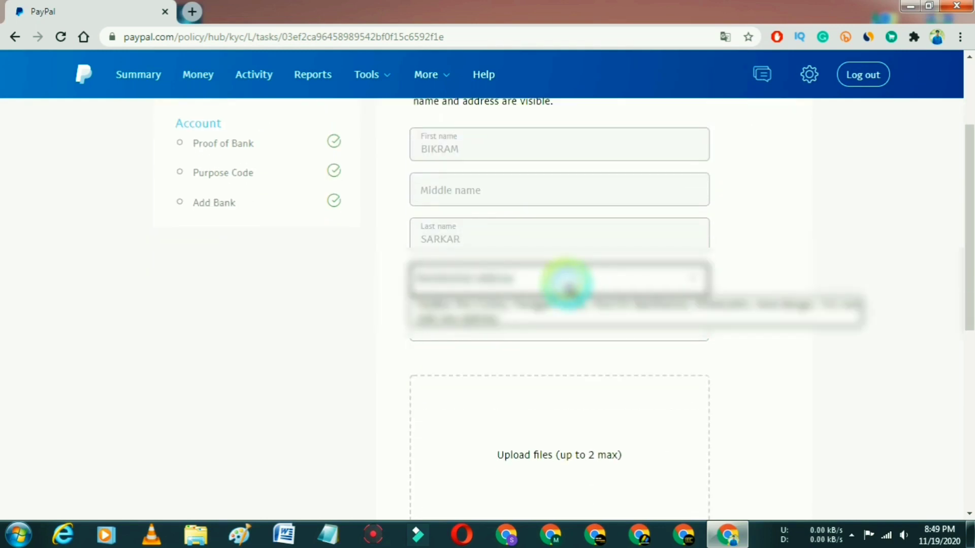
{"action": "left_click", "coordinate": [555, 305]}
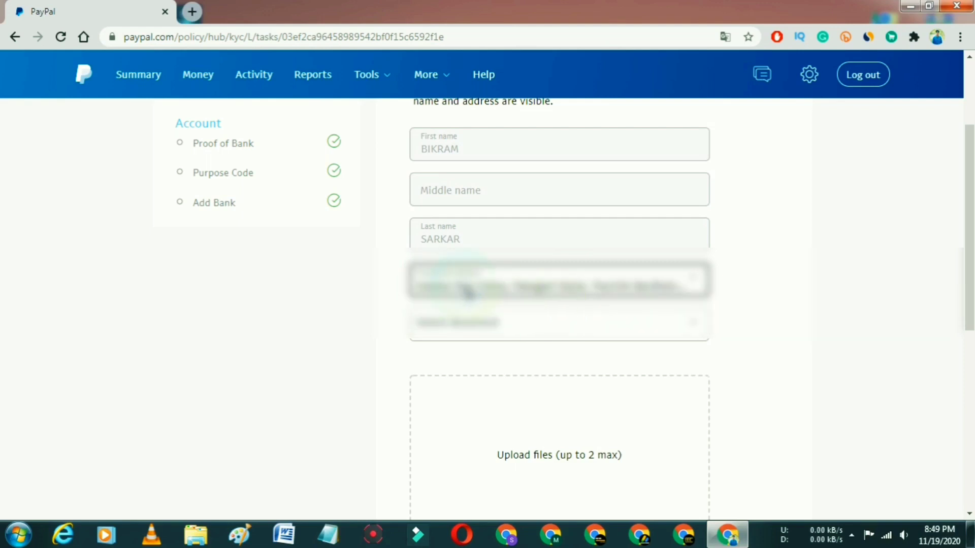
{"action": "left_click", "coordinate": [566, 323]}
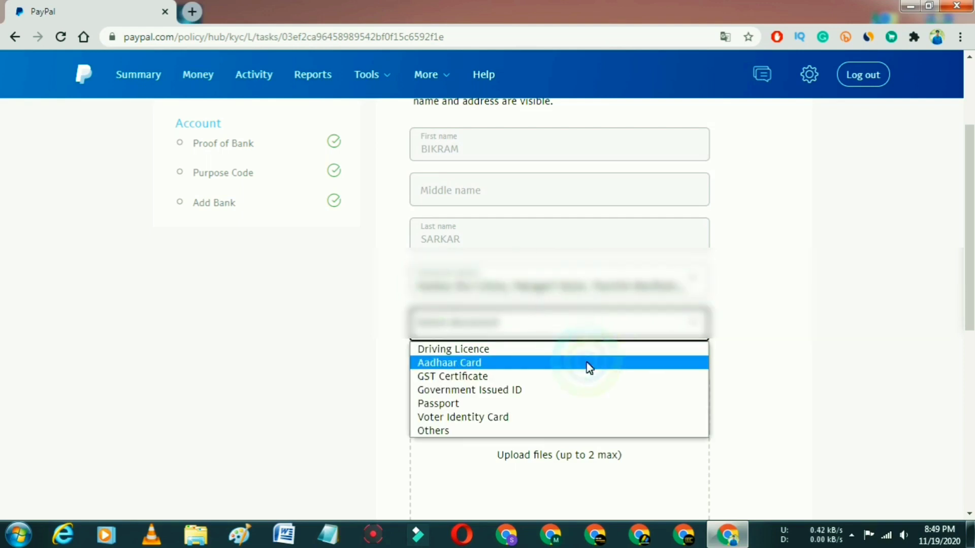
{"action": "left_click", "coordinate": [548, 419]}
{"action": "scroll", "coordinate": [588, 420], "scroll_direction": "down", "scroll_amount": 3}
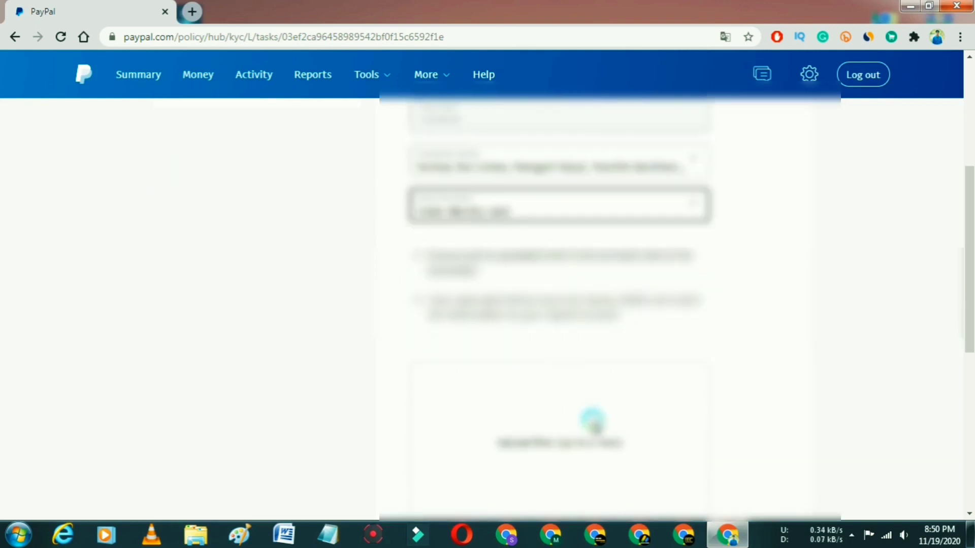
Read the document requirements and the upload area for the Voter Identity Card.
{"action": "left_click_drag", "start_coordinate": [428, 229], "coordinate": [605, 239]}
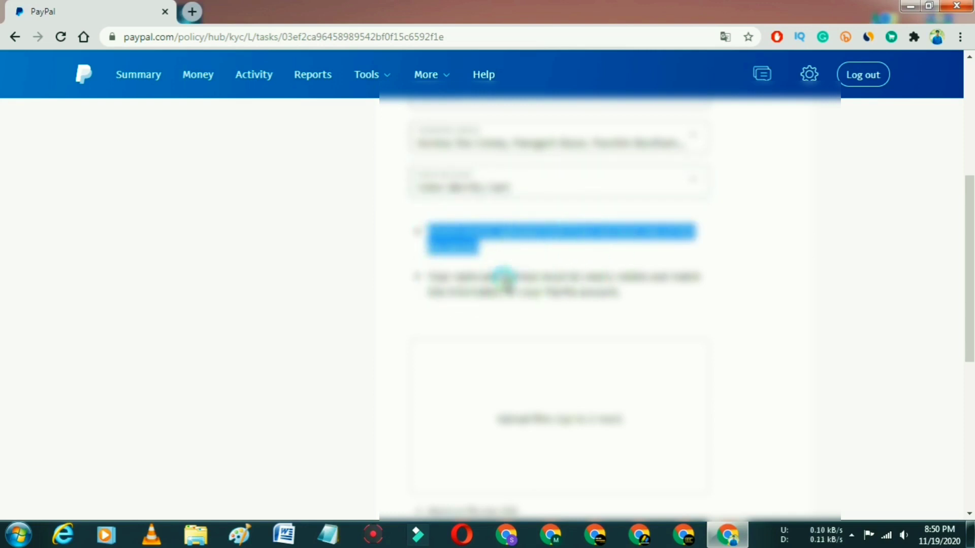
{"action": "left_click_drag", "start_coordinate": [426, 277], "coordinate": [641, 293]}
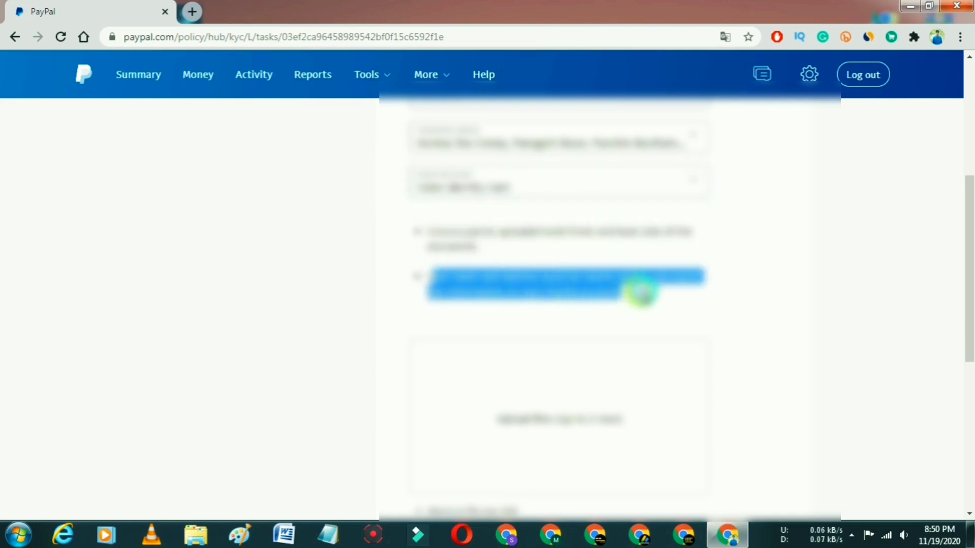
{"action": "scroll", "coordinate": [657, 294], "scroll_direction": "down", "scroll_amount": 3}
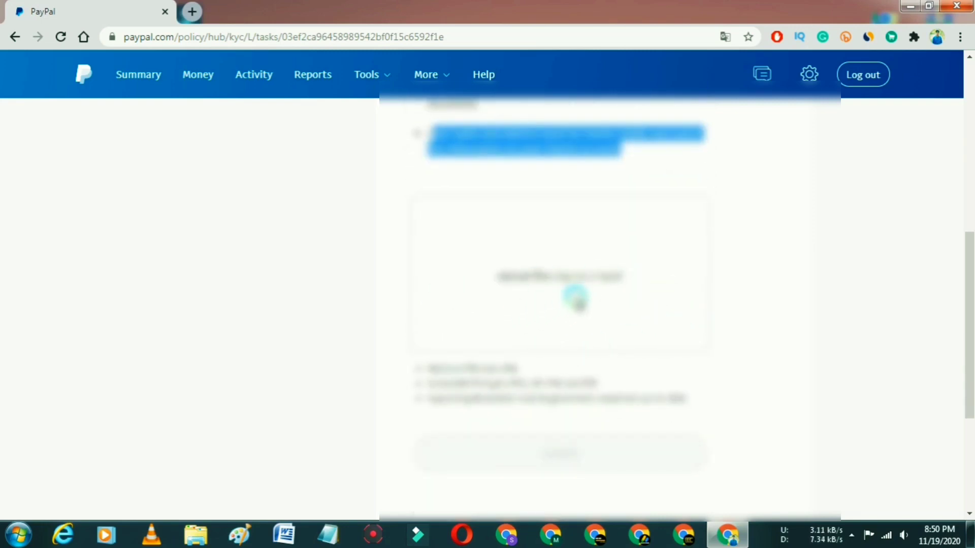
{"action": "scroll", "coordinate": [577, 299], "scroll_direction": "up", "scroll_amount": 7}
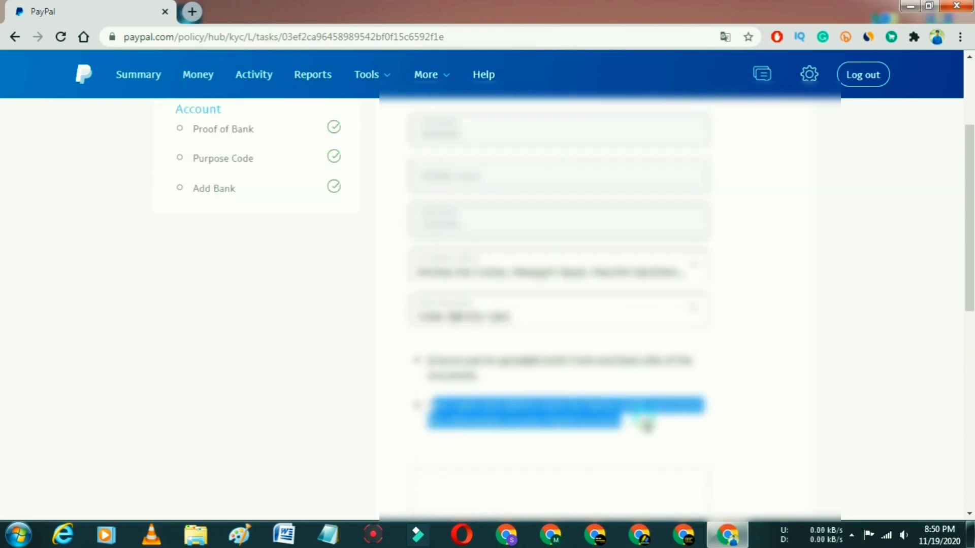
{"action": "scroll", "coordinate": [641, 467], "scroll_direction": "up", "scroll_amount": 2}
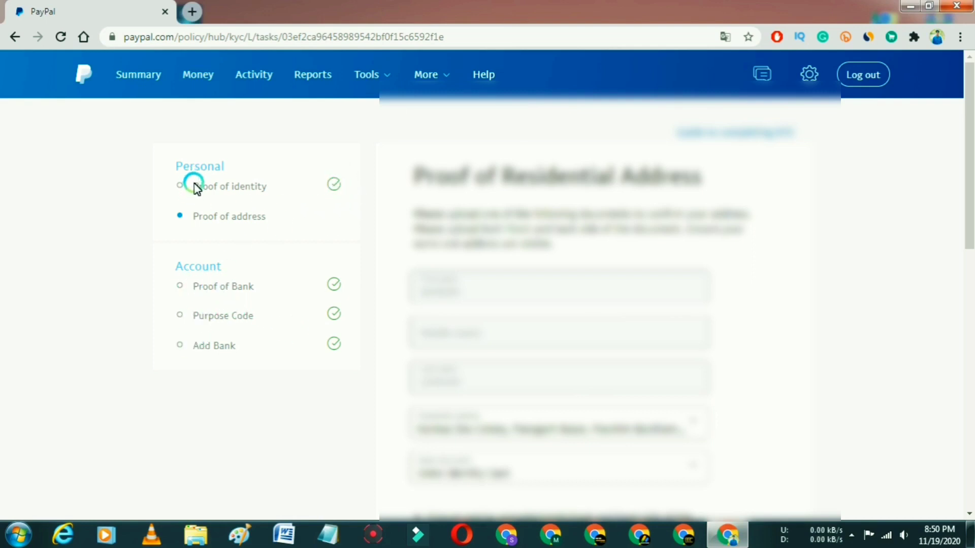
Check the personal and account verification checklist and look through the residential address form down to its upload area.
{"action": "left_click_drag", "start_coordinate": [195, 183], "coordinate": [281, 192]}
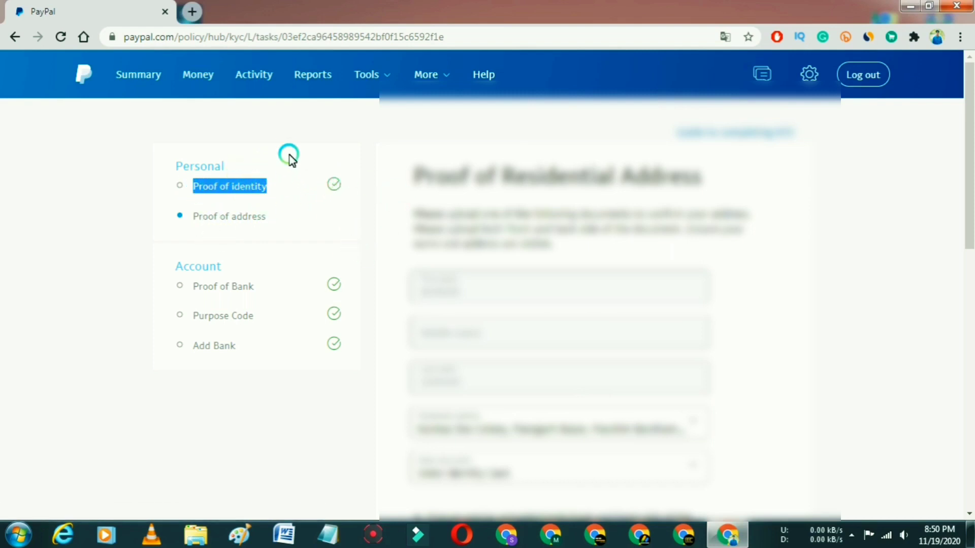
{"action": "left_click", "coordinate": [287, 186]}
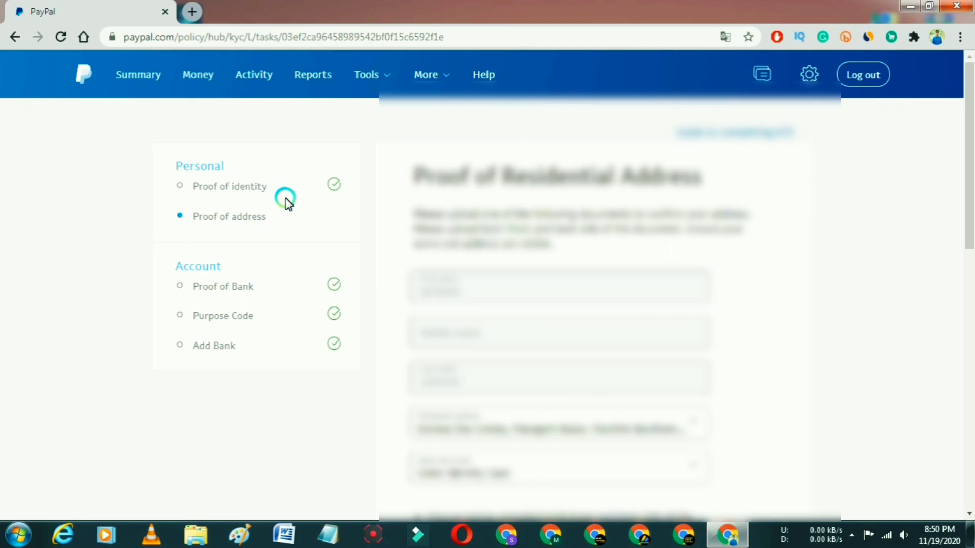
{"action": "scroll", "coordinate": [237, 211], "scroll_direction": "down", "scroll_amount": 1}
{"action": "scroll", "coordinate": [207, 228], "scroll_direction": "up", "scroll_amount": 1}
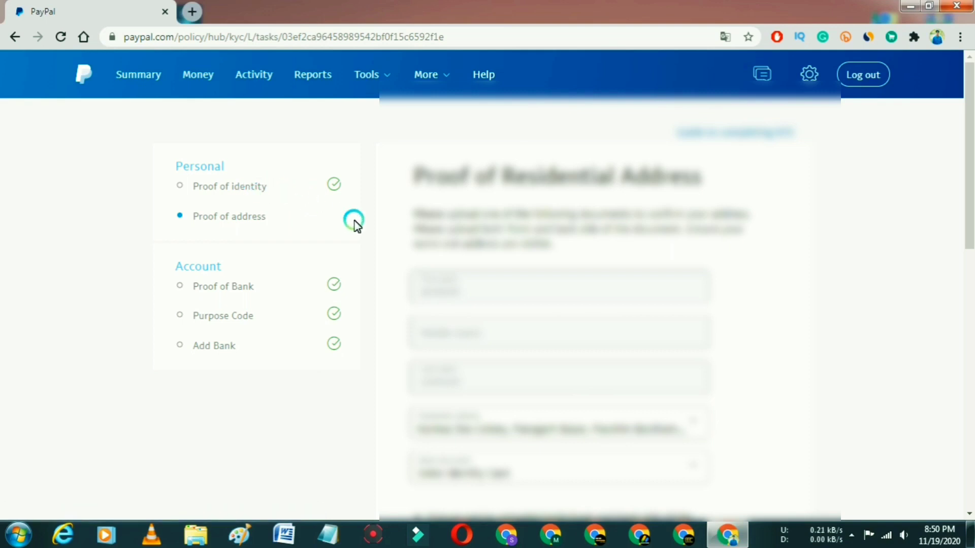
{"action": "scroll", "coordinate": [331, 342], "scroll_direction": "down", "scroll_amount": 7}
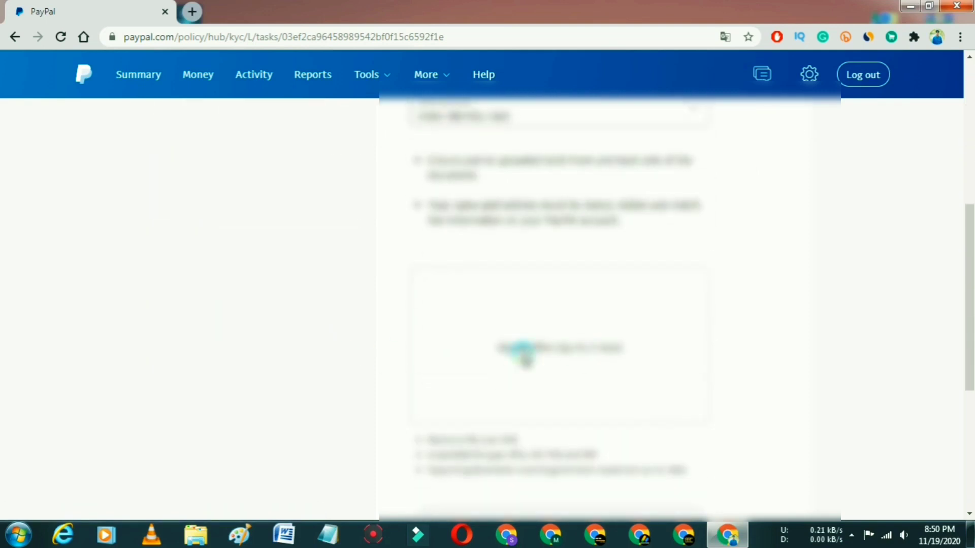
{"action": "scroll", "coordinate": [565, 355], "scroll_direction": "down", "scroll_amount": 2}
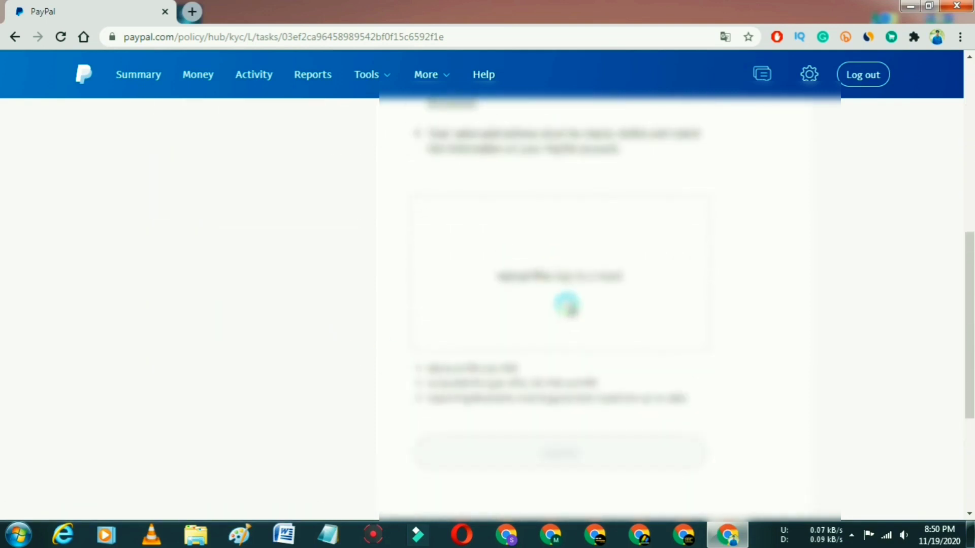
{"action": "scroll", "coordinate": [565, 276], "scroll_direction": "up", "scroll_amount": 8}
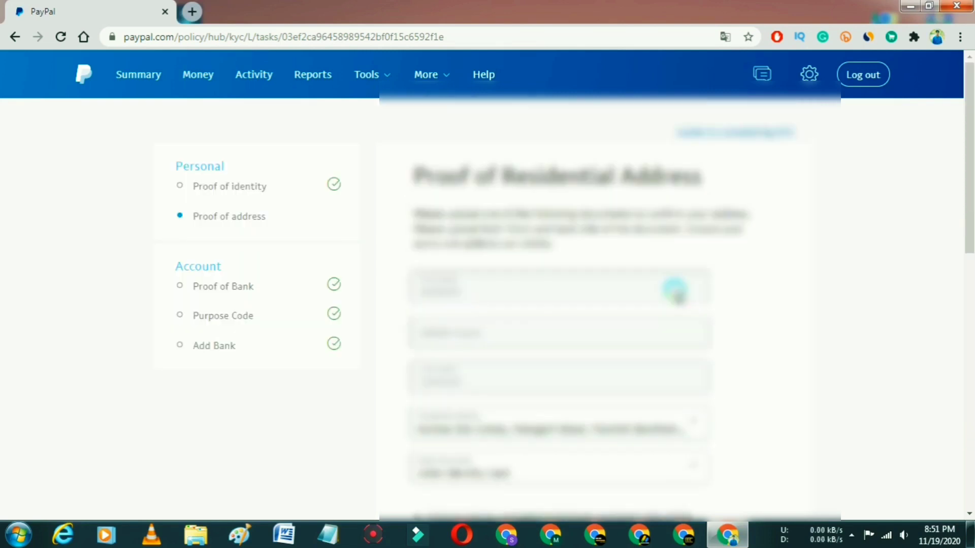
Submit the Voter Identity Card image as proof of residential address and go to the account overview.
{"action": "scroll", "coordinate": [675, 290], "scroll_direction": "down", "scroll_amount": 7}
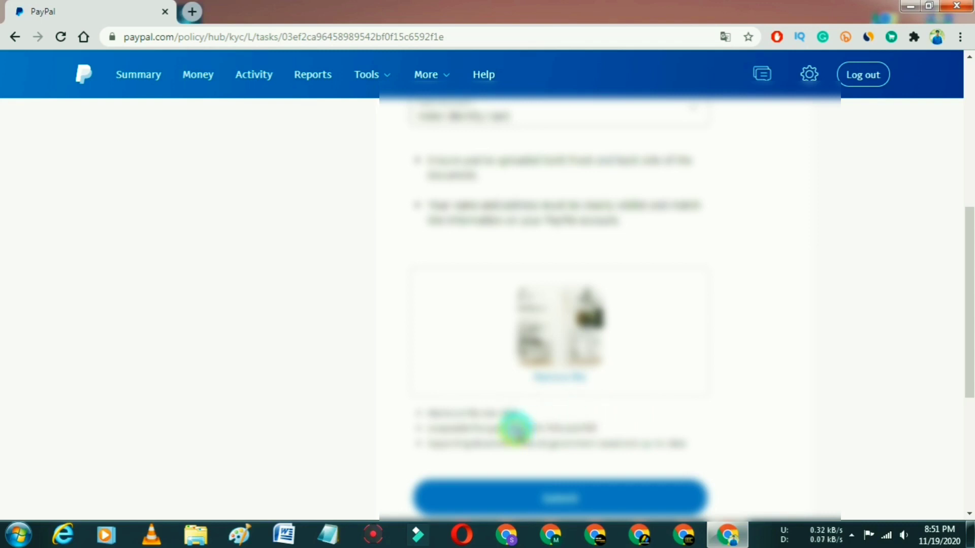
{"action": "left_click_drag", "start_coordinate": [514, 428], "coordinate": [610, 444]}
{"action": "left_click", "coordinate": [660, 411]}
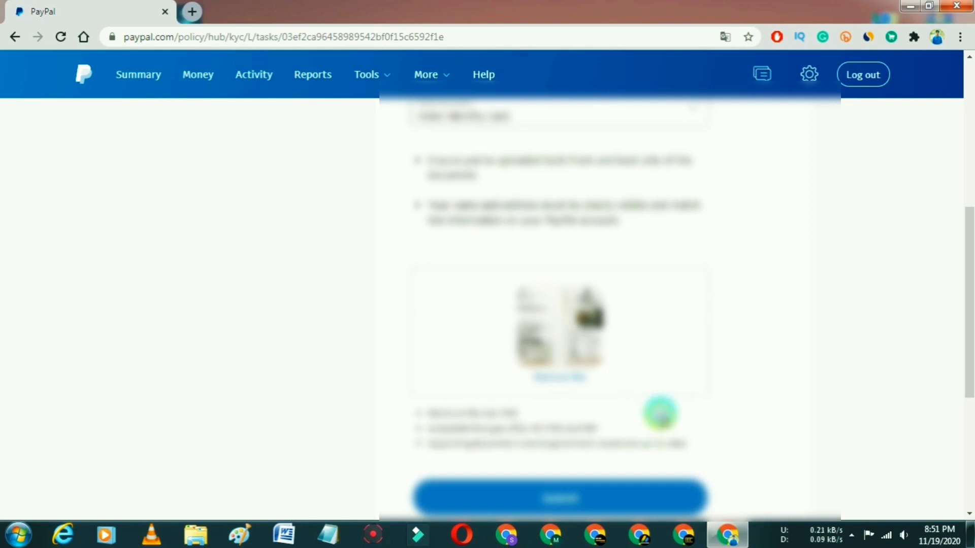
{"action": "scroll", "coordinate": [659, 412], "scroll_direction": "down", "scroll_amount": 2}
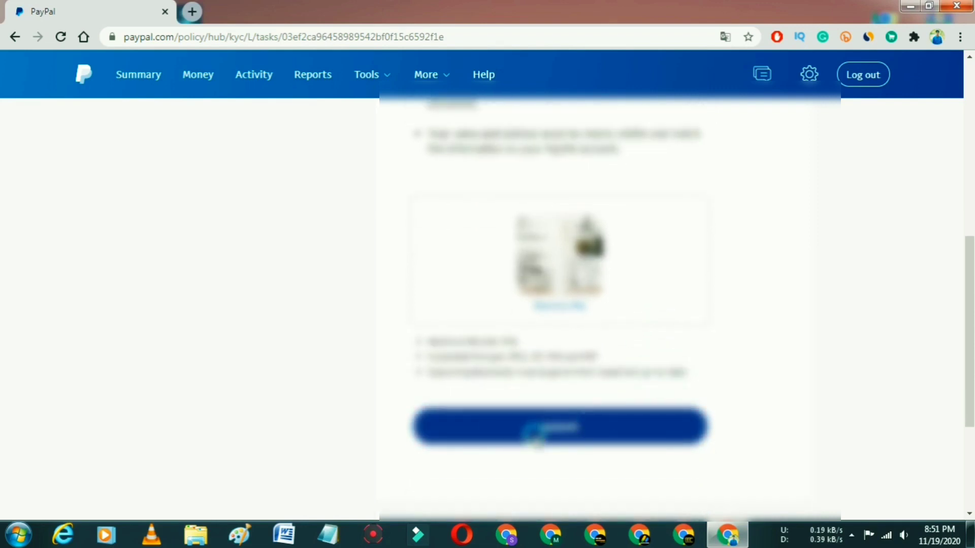
{"action": "left_click", "coordinate": [585, 428]}
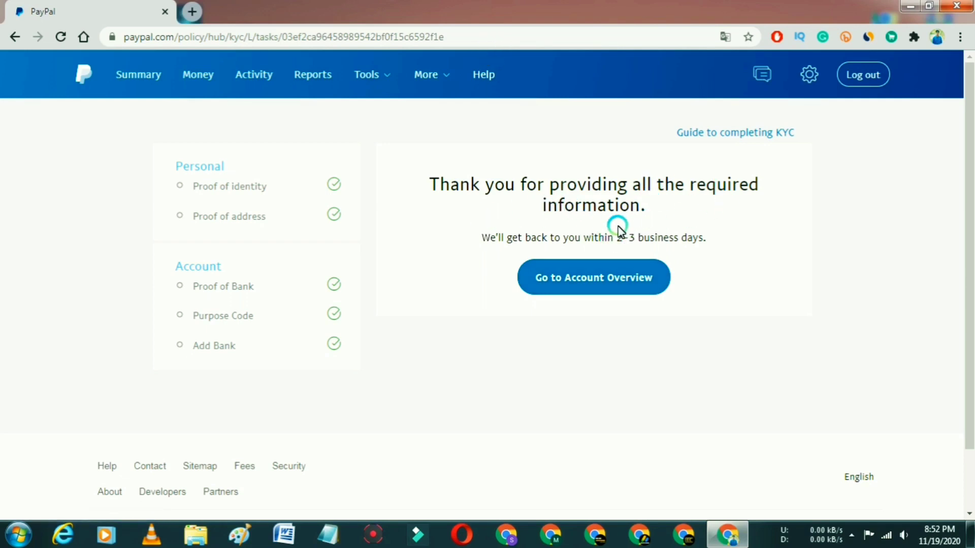
{"action": "left_click", "coordinate": [599, 280]}
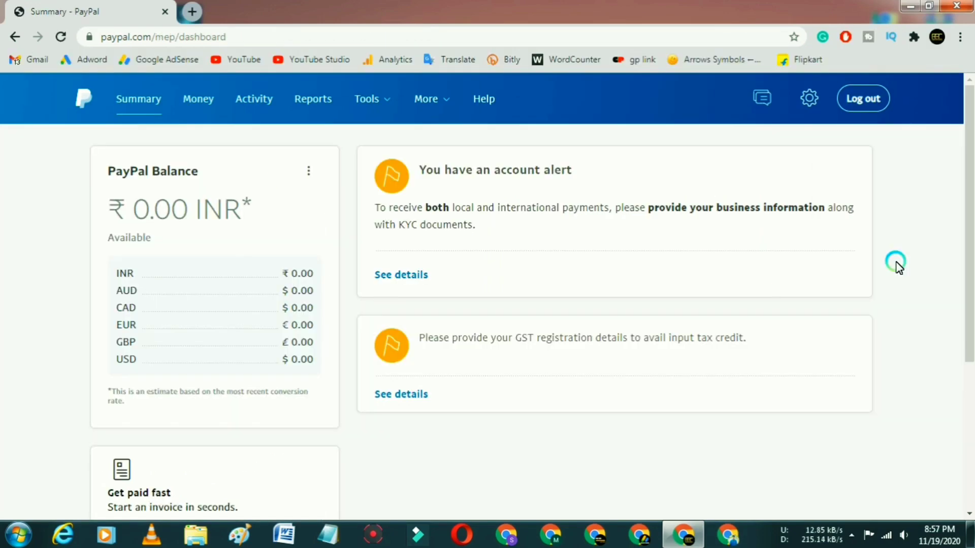
Look over the account summary, including the PayPal balance and the invoice form.
{"action": "scroll", "coordinate": [272, 406], "scroll_direction": "down", "scroll_amount": 5}
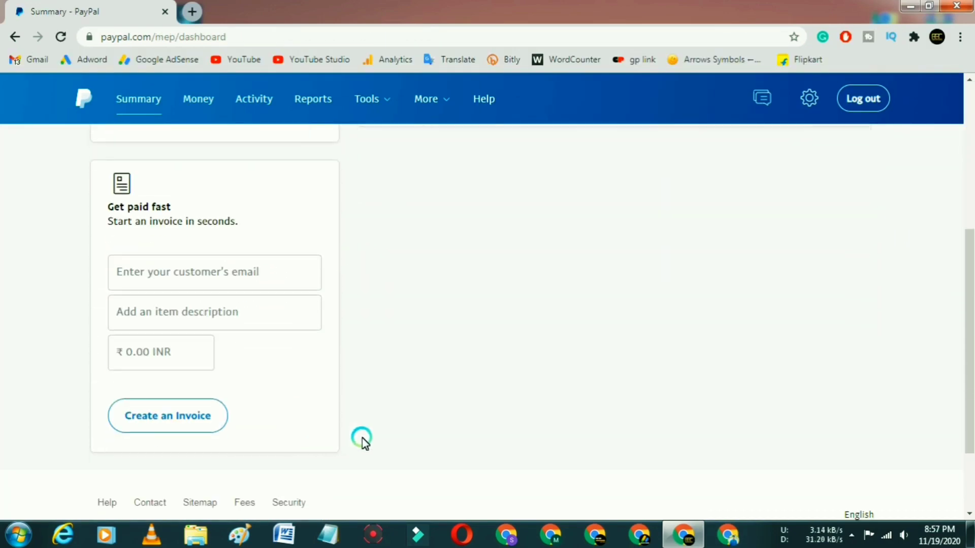
{"action": "scroll", "coordinate": [436, 404], "scroll_direction": "up", "scroll_amount": 6}
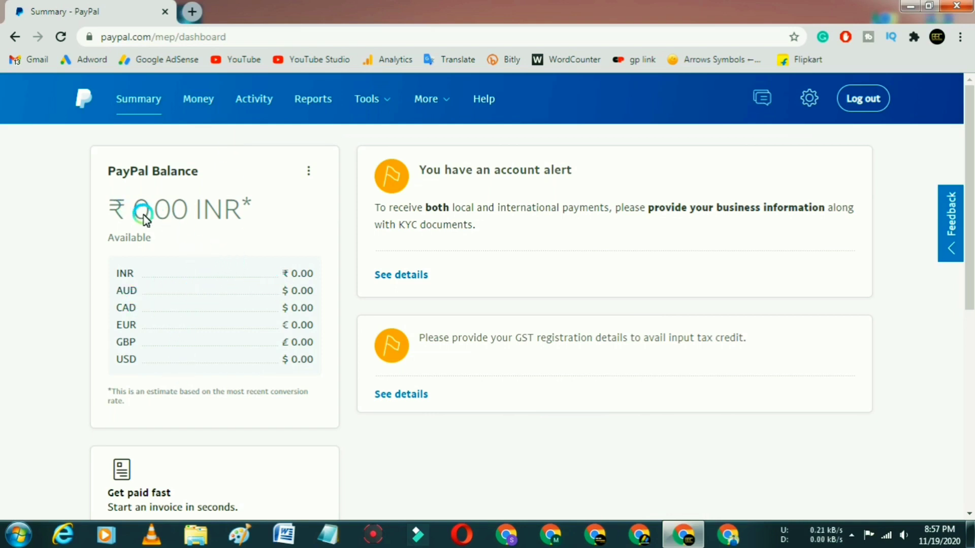
{"action": "left_click_drag", "start_coordinate": [144, 215], "coordinate": [227, 209]}
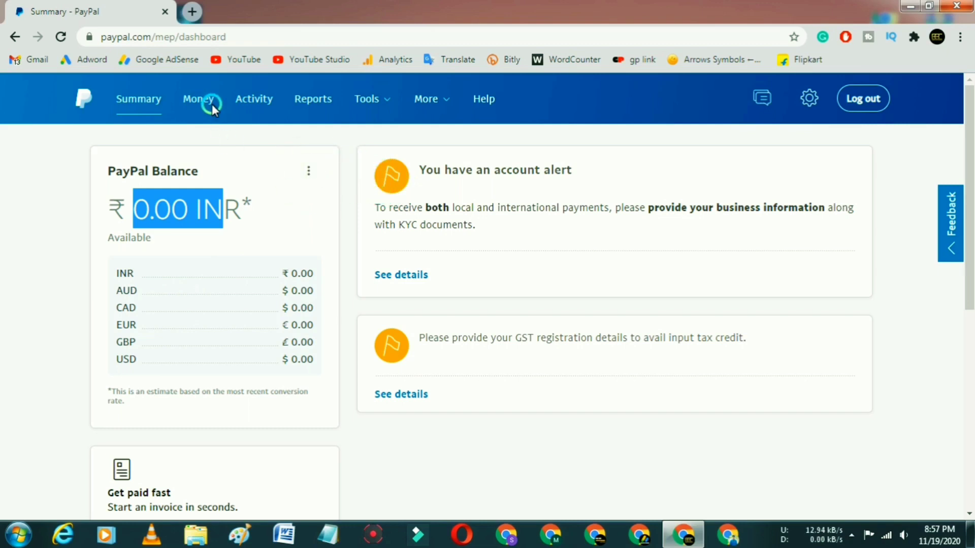
Open the Money page and look through its currencies, linked bank accounts and cards.
{"action": "left_click", "coordinate": [199, 97]}
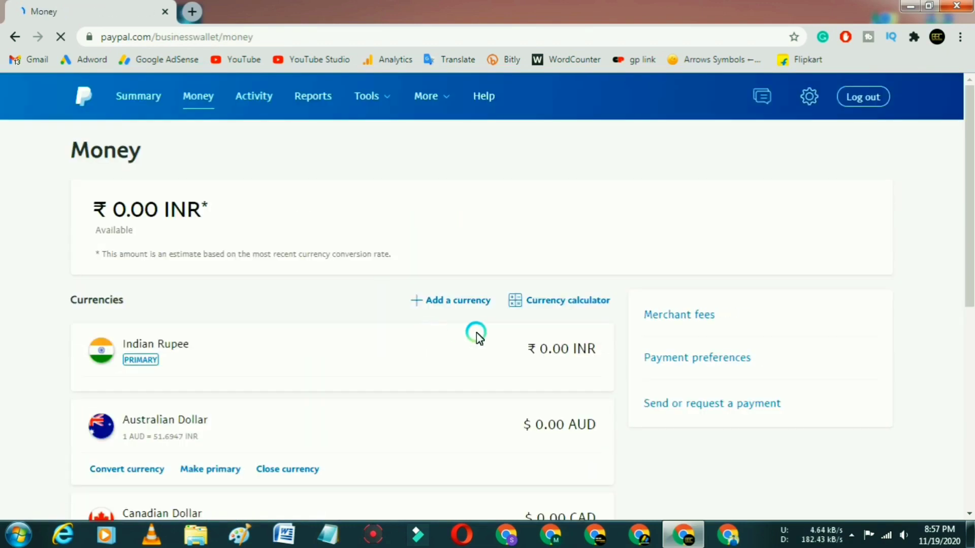
{"action": "scroll", "coordinate": [476, 389], "scroll_direction": "down", "scroll_amount": 10}
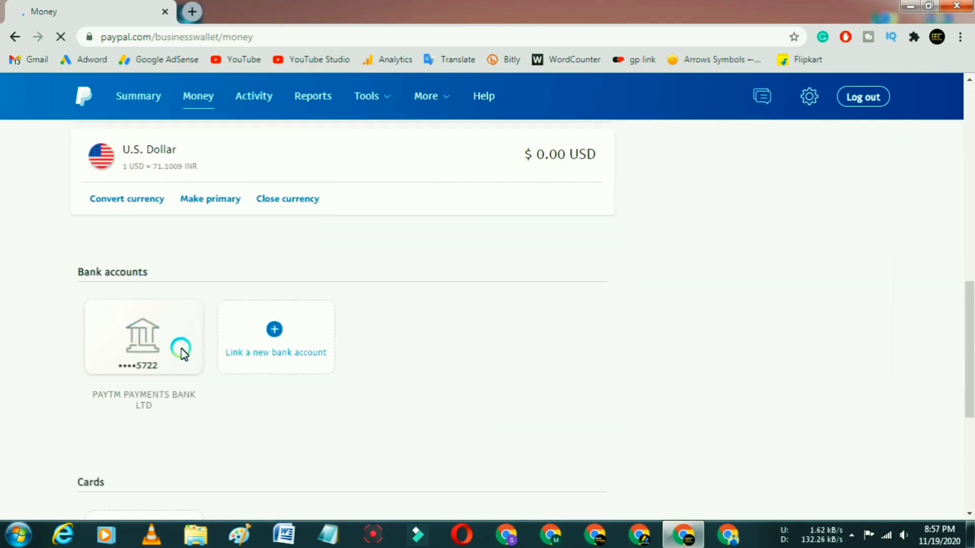
{"action": "scroll", "coordinate": [216, 353], "scroll_direction": "down", "scroll_amount": 3}
{"action": "scroll", "coordinate": [173, 342], "scroll_direction": "down", "scroll_amount": 2}
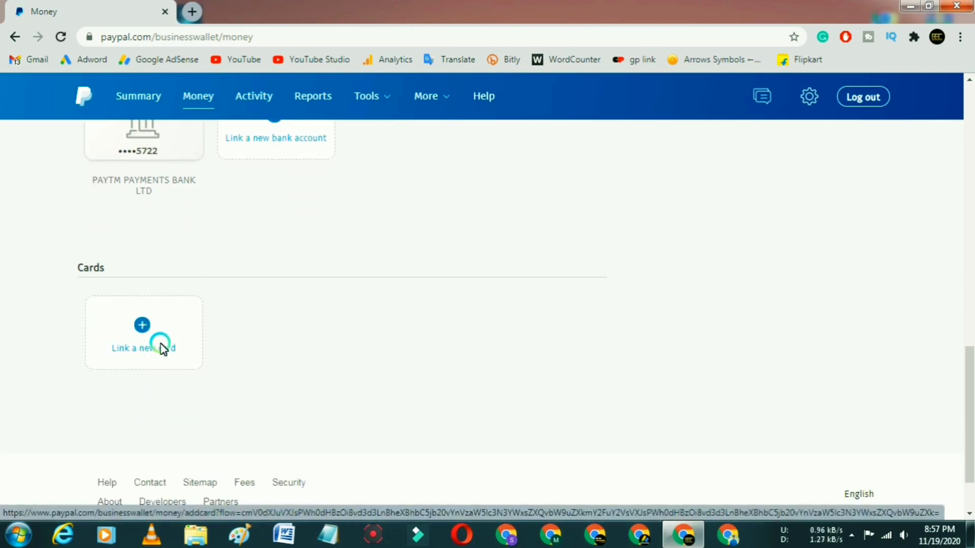
{"action": "scroll", "coordinate": [152, 375], "scroll_direction": "up", "scroll_amount": 1}
{"action": "scroll", "coordinate": [139, 328], "scroll_direction": "down", "scroll_amount": 1}
Open the form for linking a new card, examine its fields and card type options, and return to the Money page.
{"action": "left_click", "coordinate": [142, 331]}
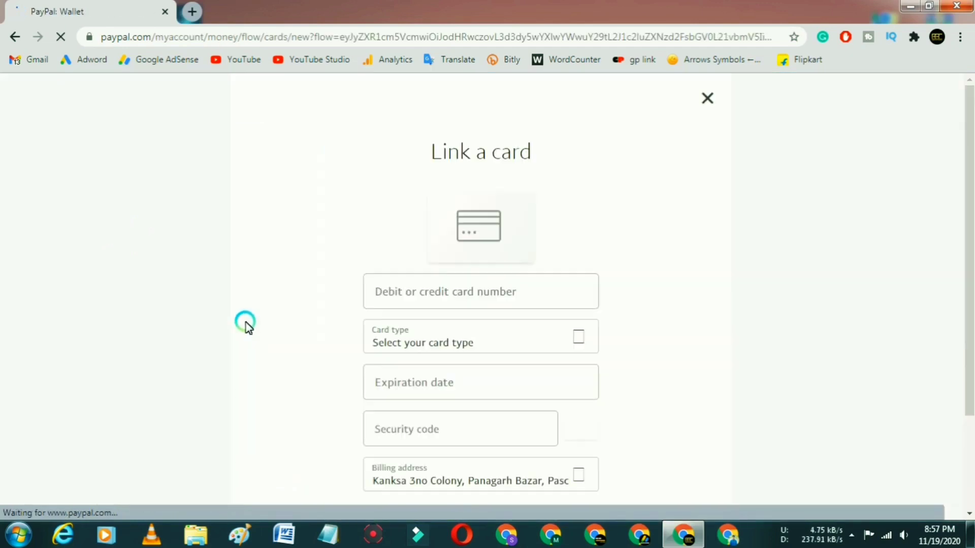
{"action": "left_click", "coordinate": [427, 296]}
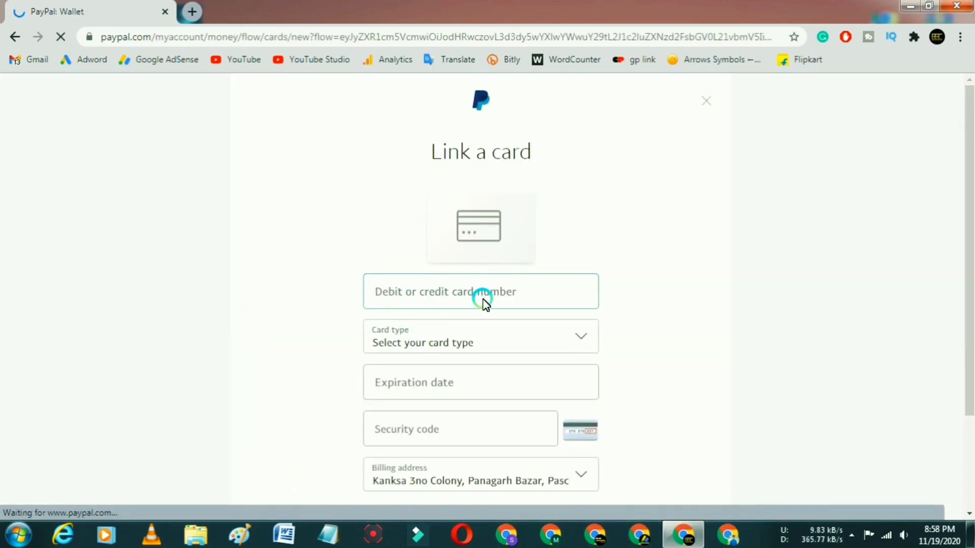
{"action": "scroll", "coordinate": [483, 300], "scroll_direction": "down", "scroll_amount": 1}
{"action": "left_click", "coordinate": [546, 266]}
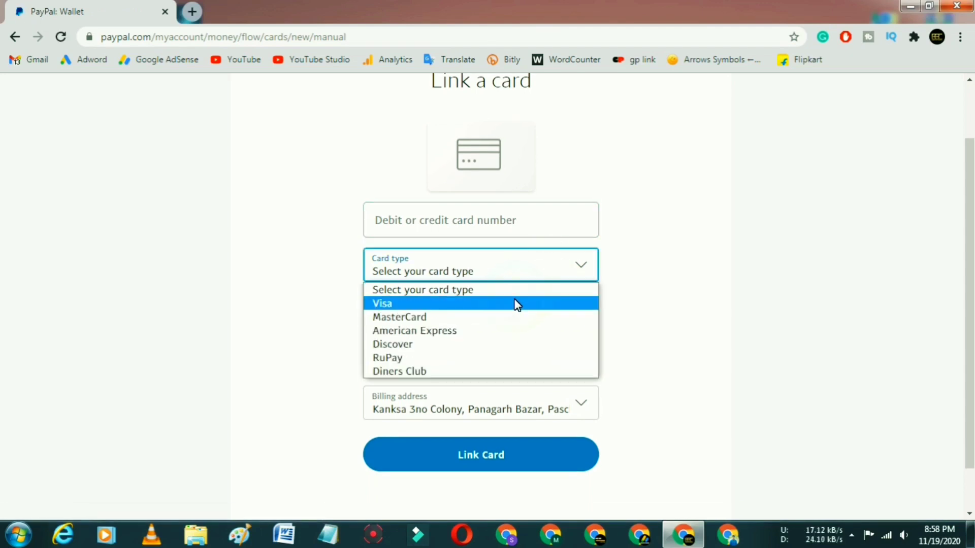
{"action": "left_click", "coordinate": [486, 339]}
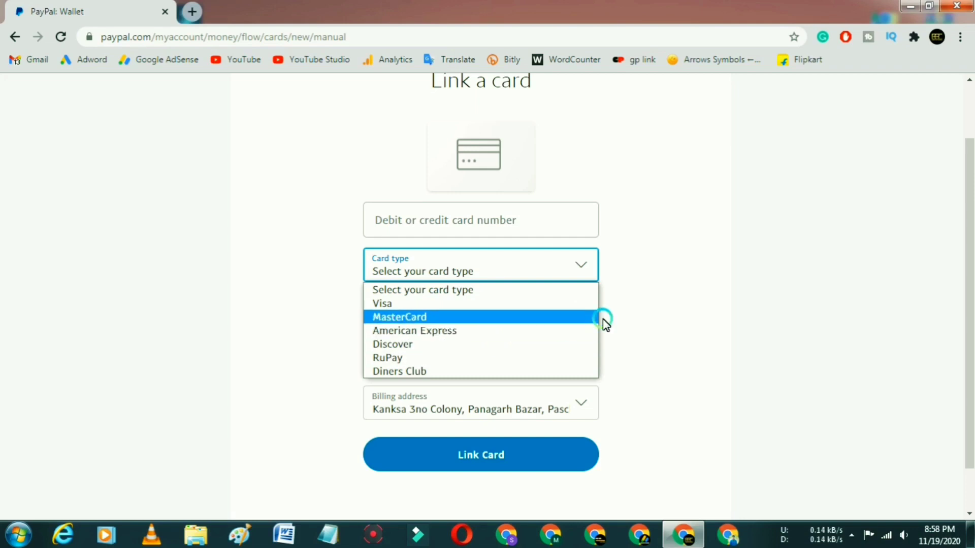
{"action": "left_click", "coordinate": [644, 312]}
{"action": "scroll", "coordinate": [640, 351], "scroll_direction": "down", "scroll_amount": 1}
{"action": "scroll", "coordinate": [638, 390], "scroll_direction": "up", "scroll_amount": 3}
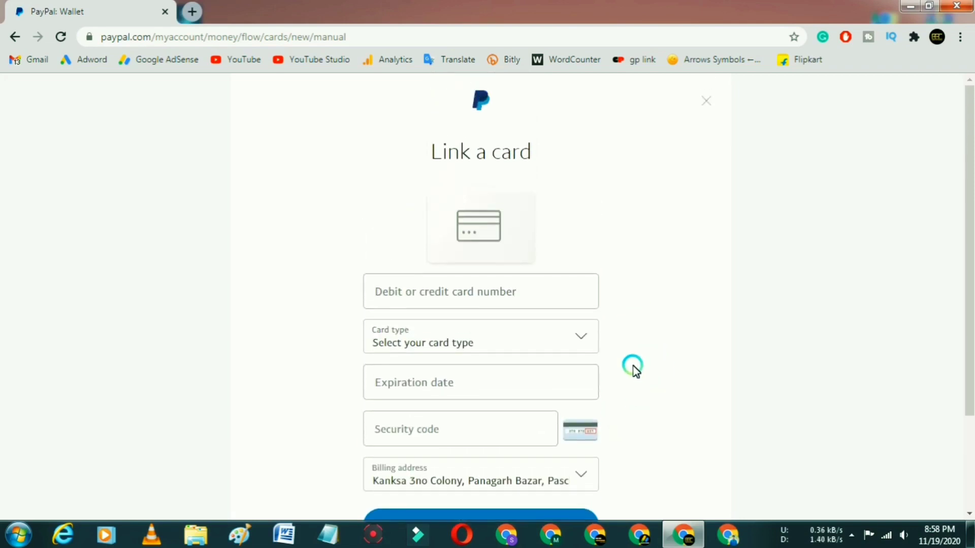
{"action": "left_click", "coordinate": [14, 37]}
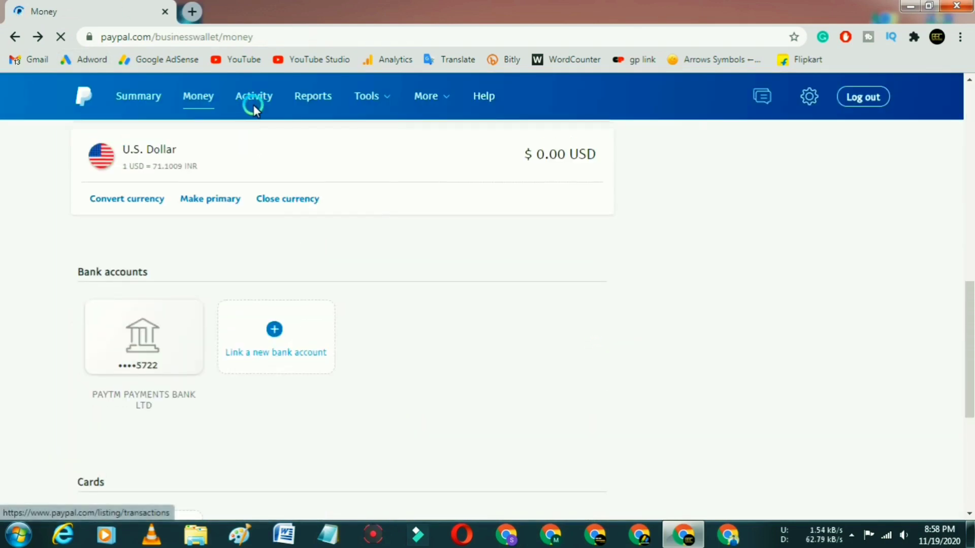
Open the account activity page, look over its transactions and view the options offered under Tools and More.
{"action": "scroll", "coordinate": [314, 184], "scroll_direction": "up", "scroll_amount": 6}
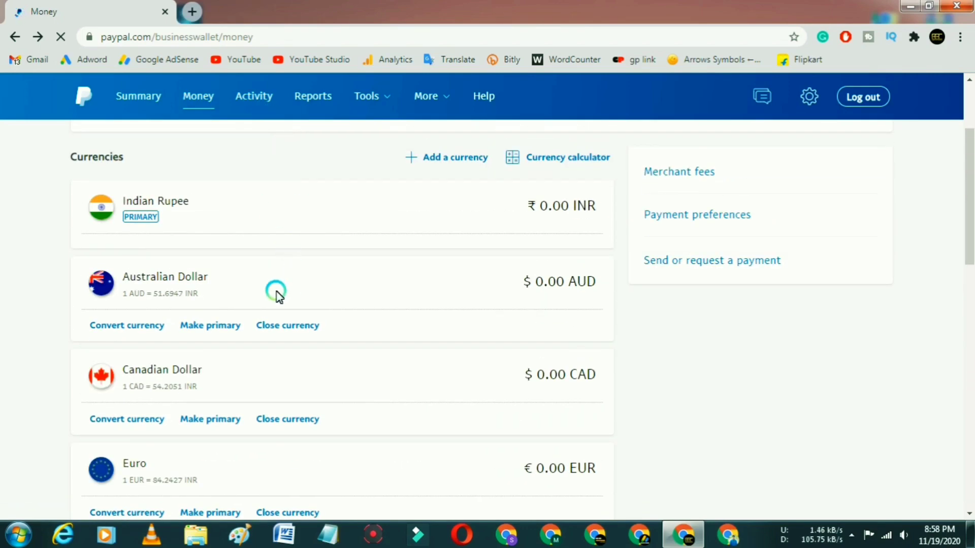
{"action": "left_click", "coordinate": [261, 93]}
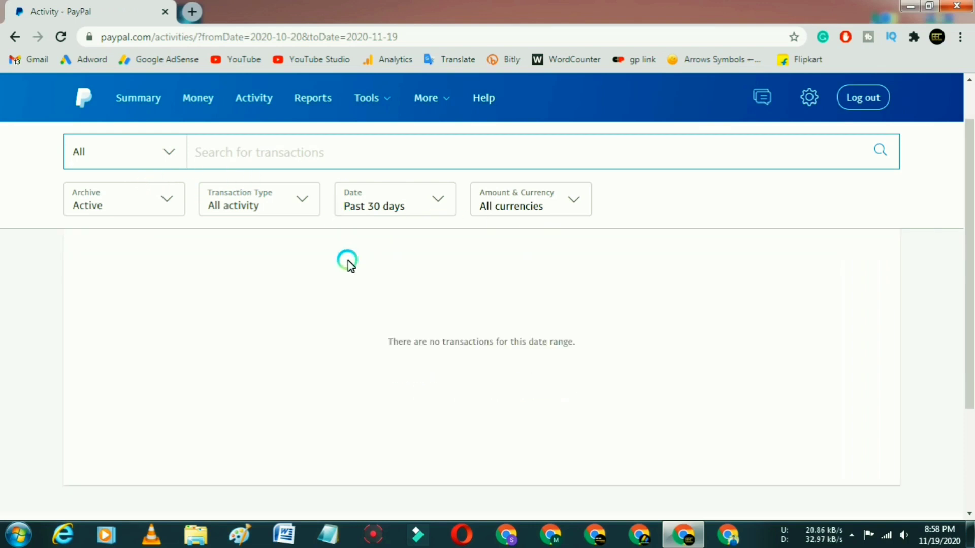
{"action": "mouse_move", "coordinate": [354, 90]}
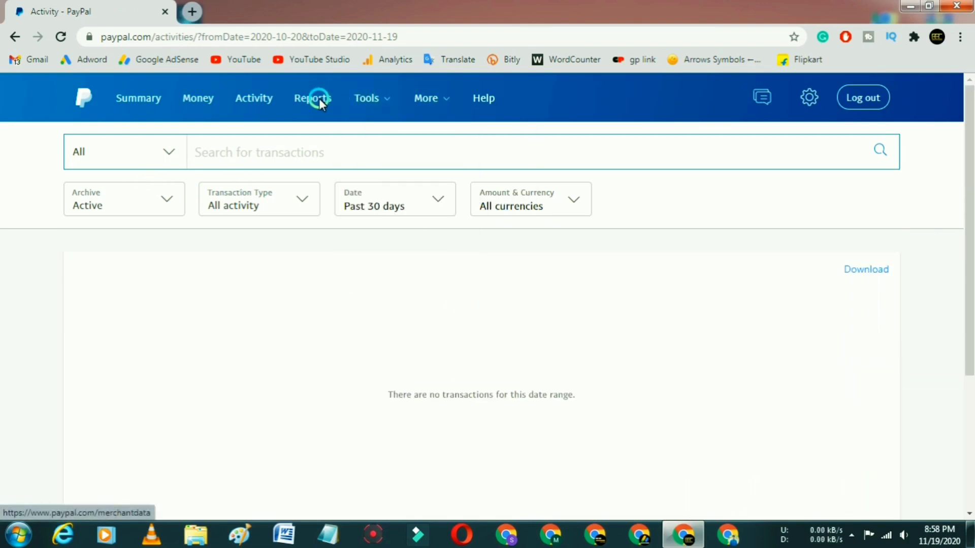
{"action": "mouse_move", "coordinate": [384, 96]}
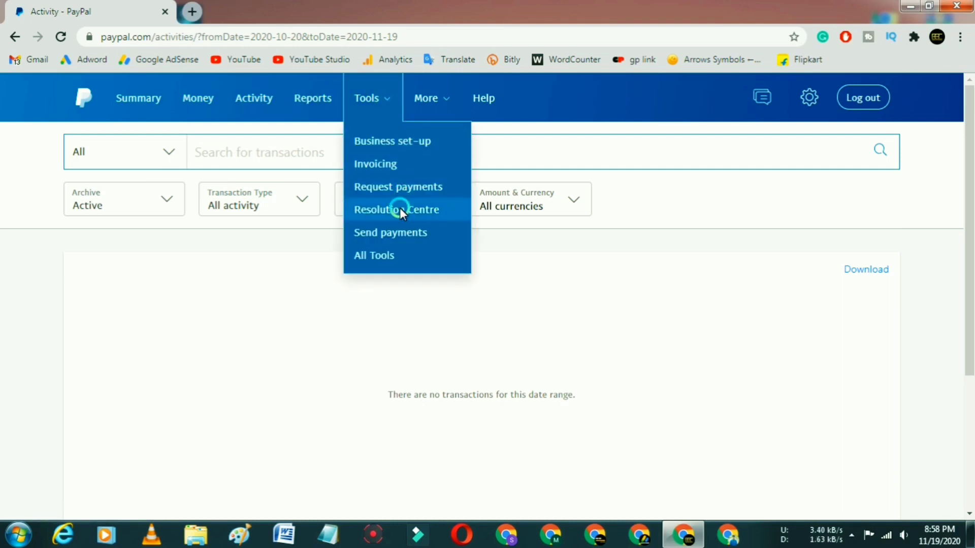
{"action": "mouse_move", "coordinate": [439, 91]}
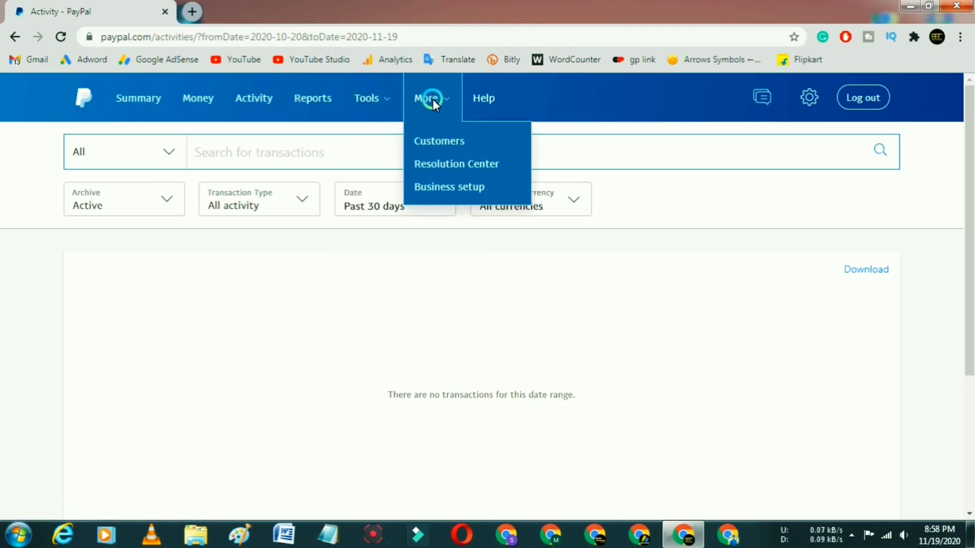
Return to the account summary and look over its balance and alerts.
{"action": "left_click", "coordinate": [137, 97]}
{"action": "left_click", "coordinate": [83, 97]}
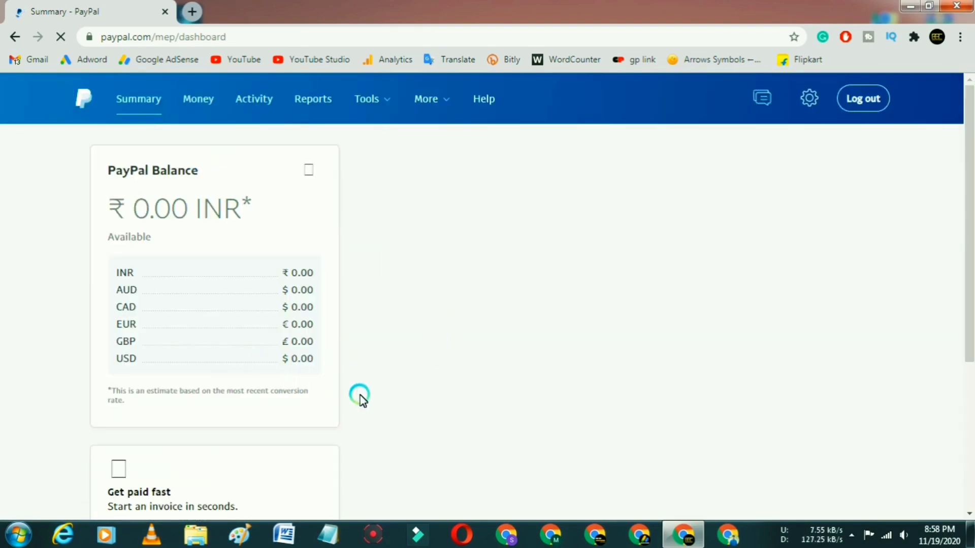
{"action": "scroll", "coordinate": [665, 341], "scroll_direction": "down", "scroll_amount": 5}
{"action": "scroll", "coordinate": [491, 345], "scroll_direction": "up", "scroll_amount": 3}
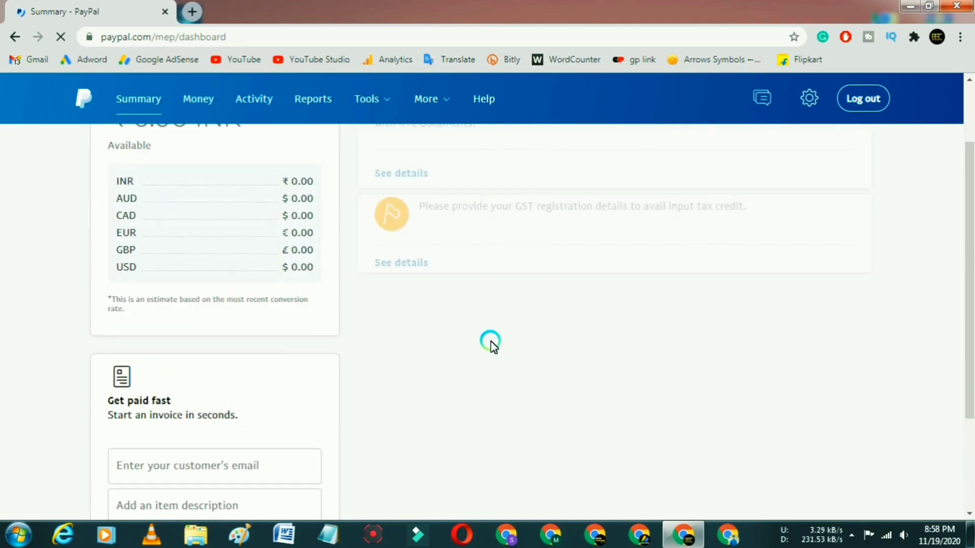